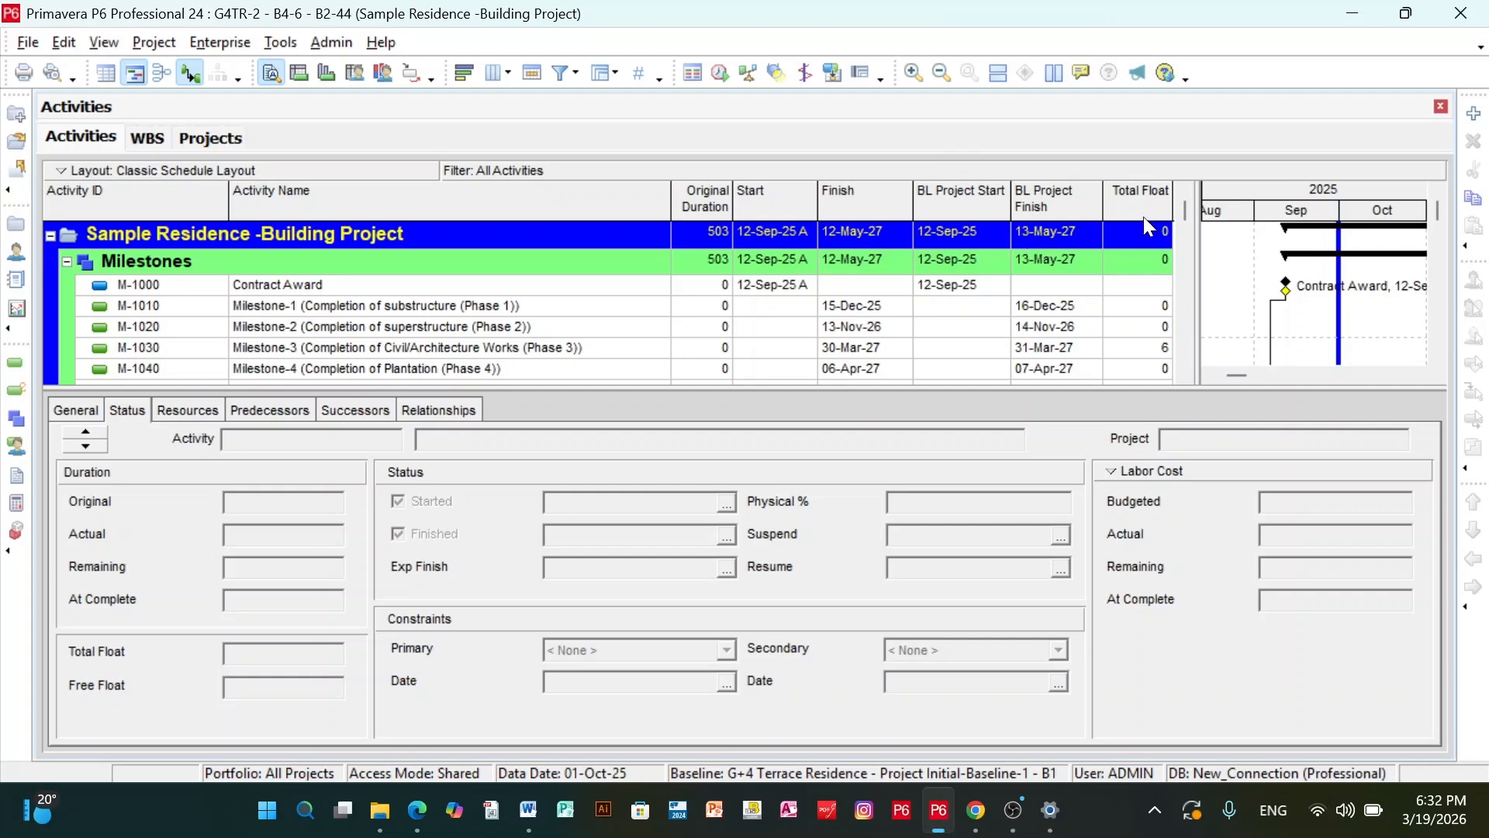
Examine the milestone, mobilization and substructure excavation activities, comparing their dates with the baseline dates and Gantt bars.
scroll(1028, 288, "down", 10)
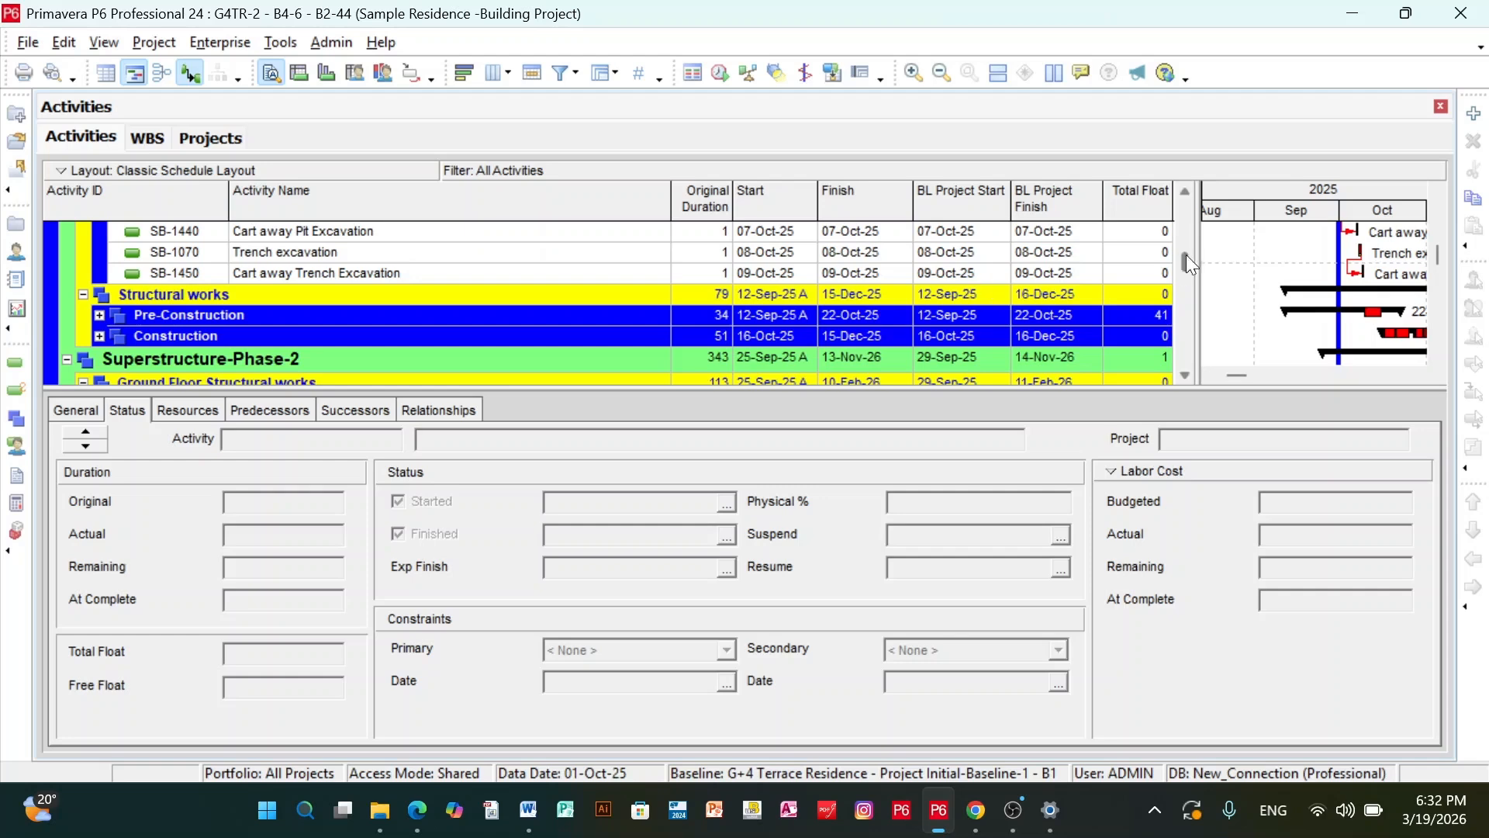
left_click_drag(1185, 254, 1176, 197)
scroll(732, 314, "down", 10)
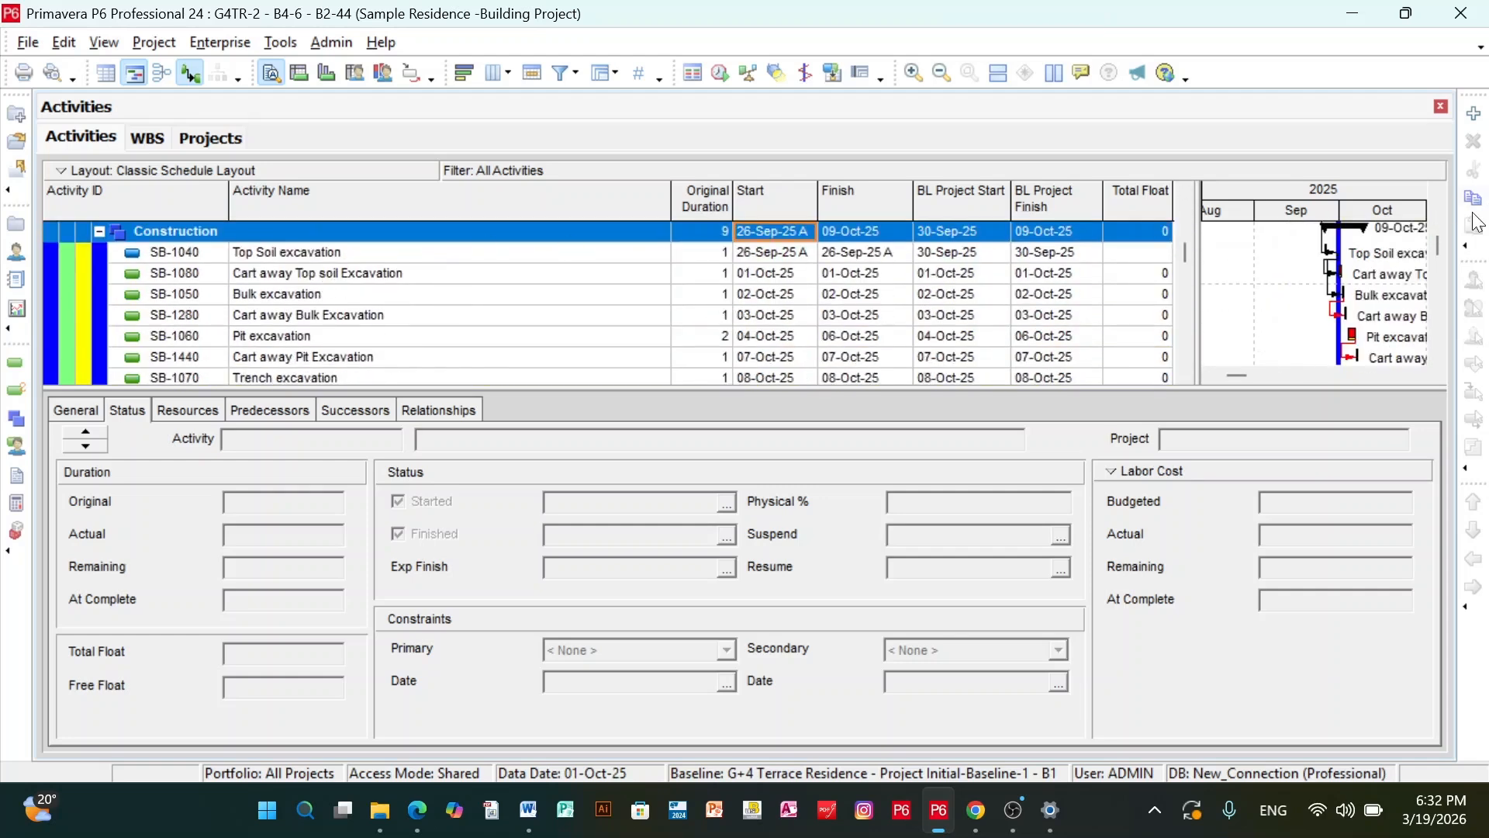
left_click_drag(1276, 214, 1338, 217)
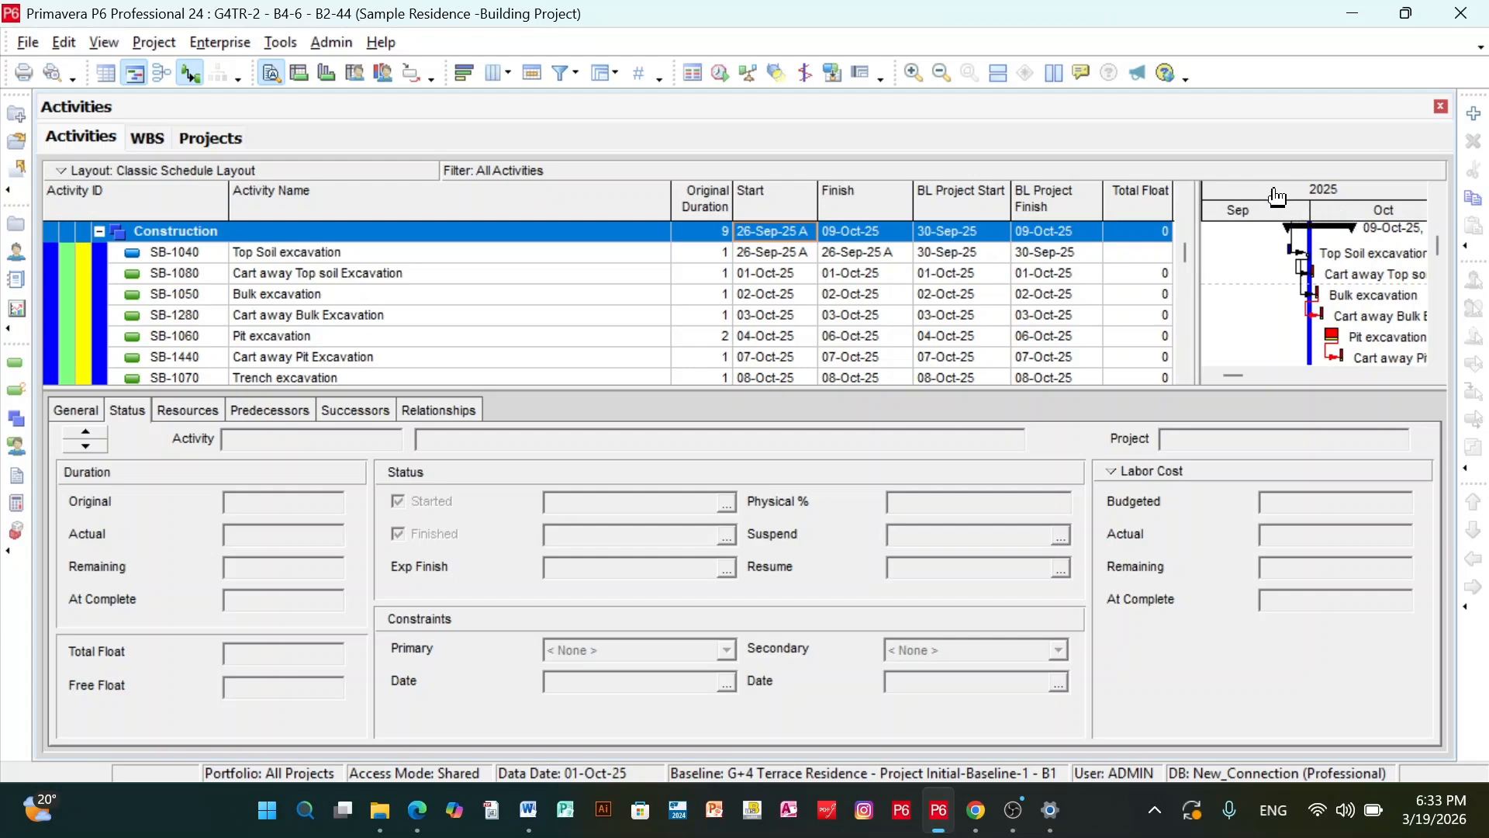
left_click_drag(1277, 197, 1216, 199)
left_click(278, 260)
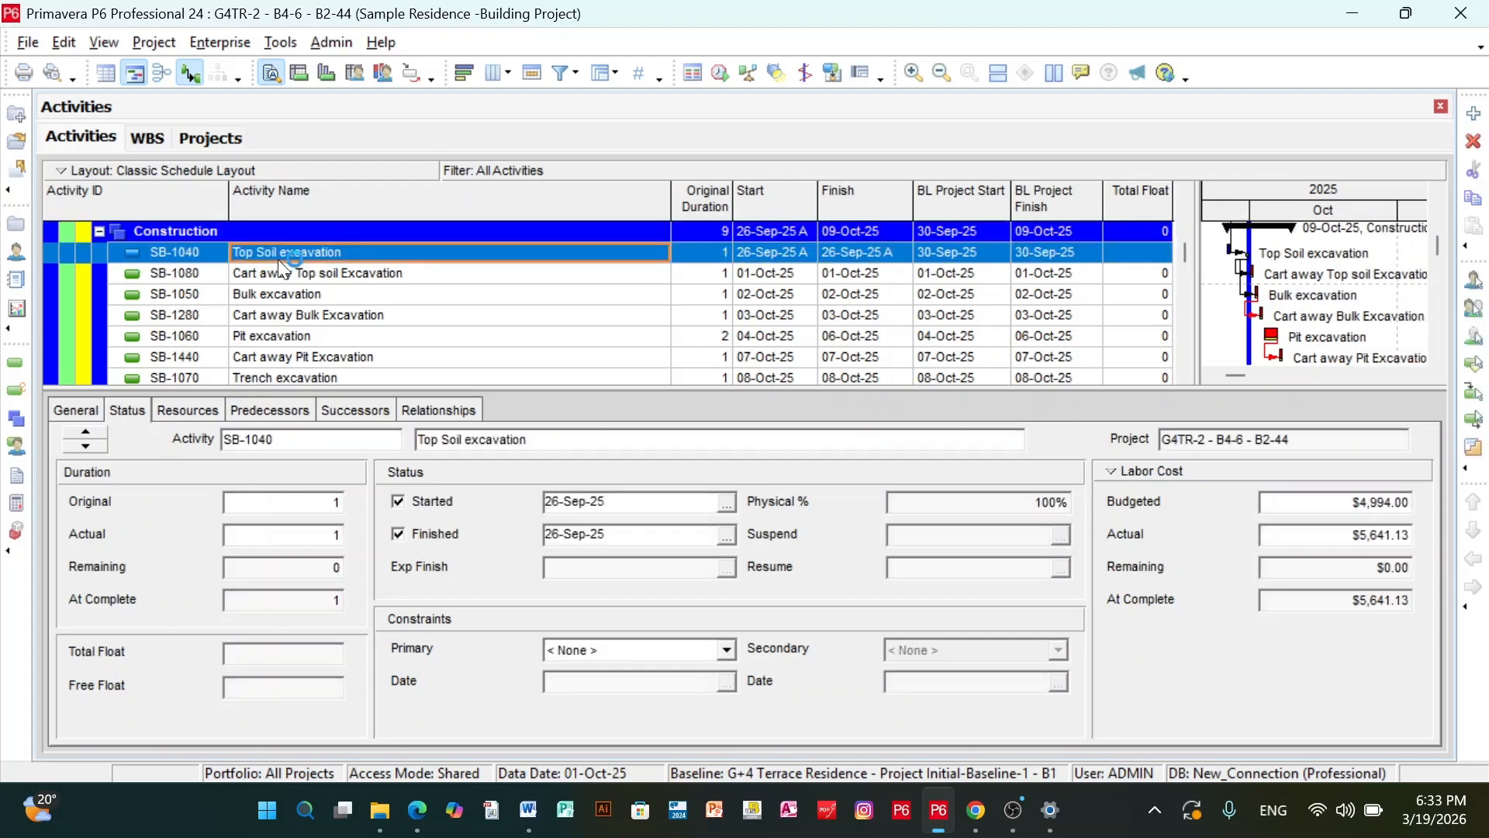
left_click(431, 296)
left_click_drag(1336, 214, 1390, 215)
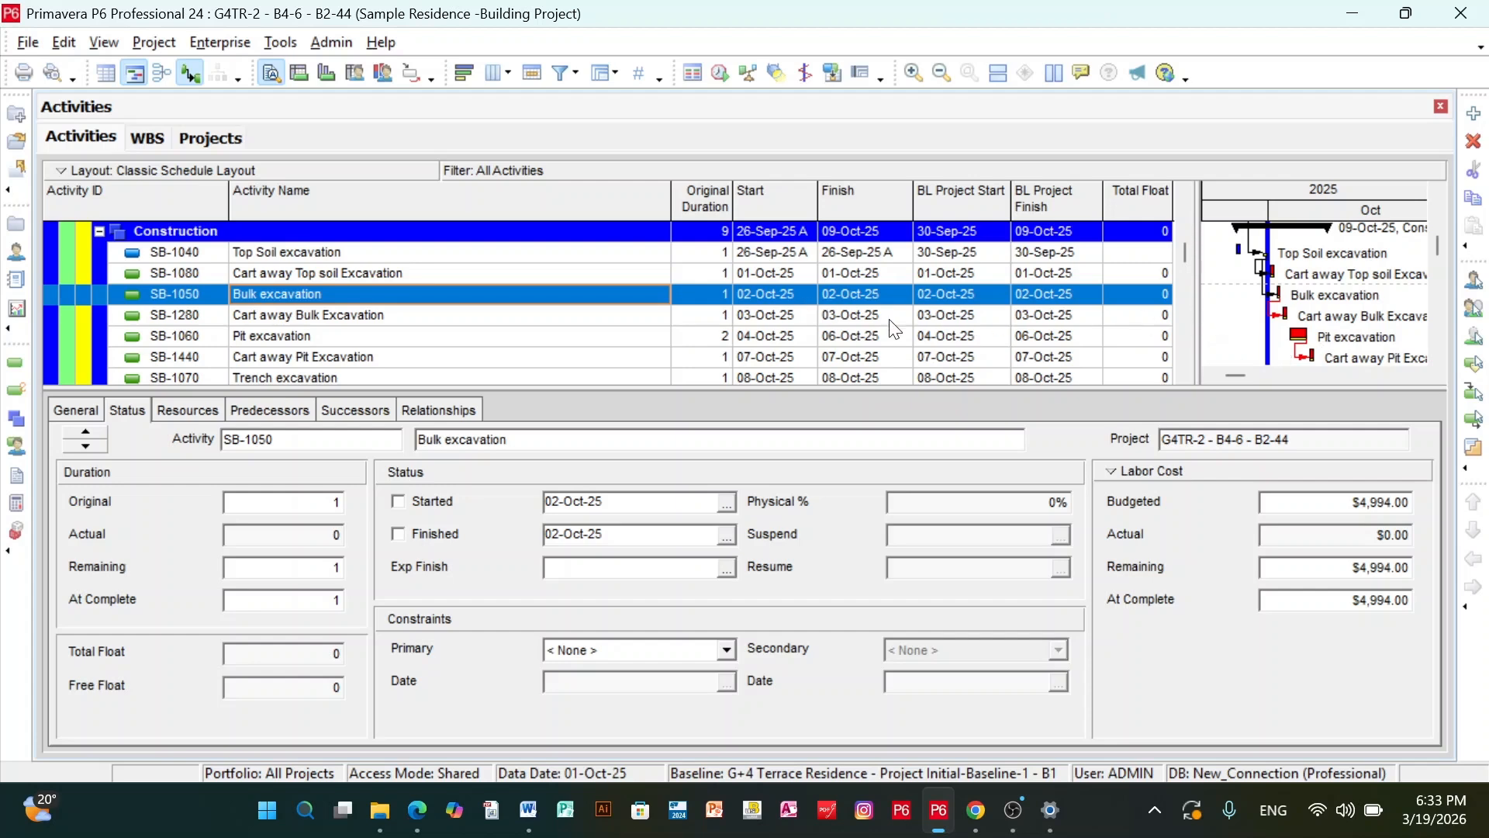
scroll(908, 296, "down", 1)
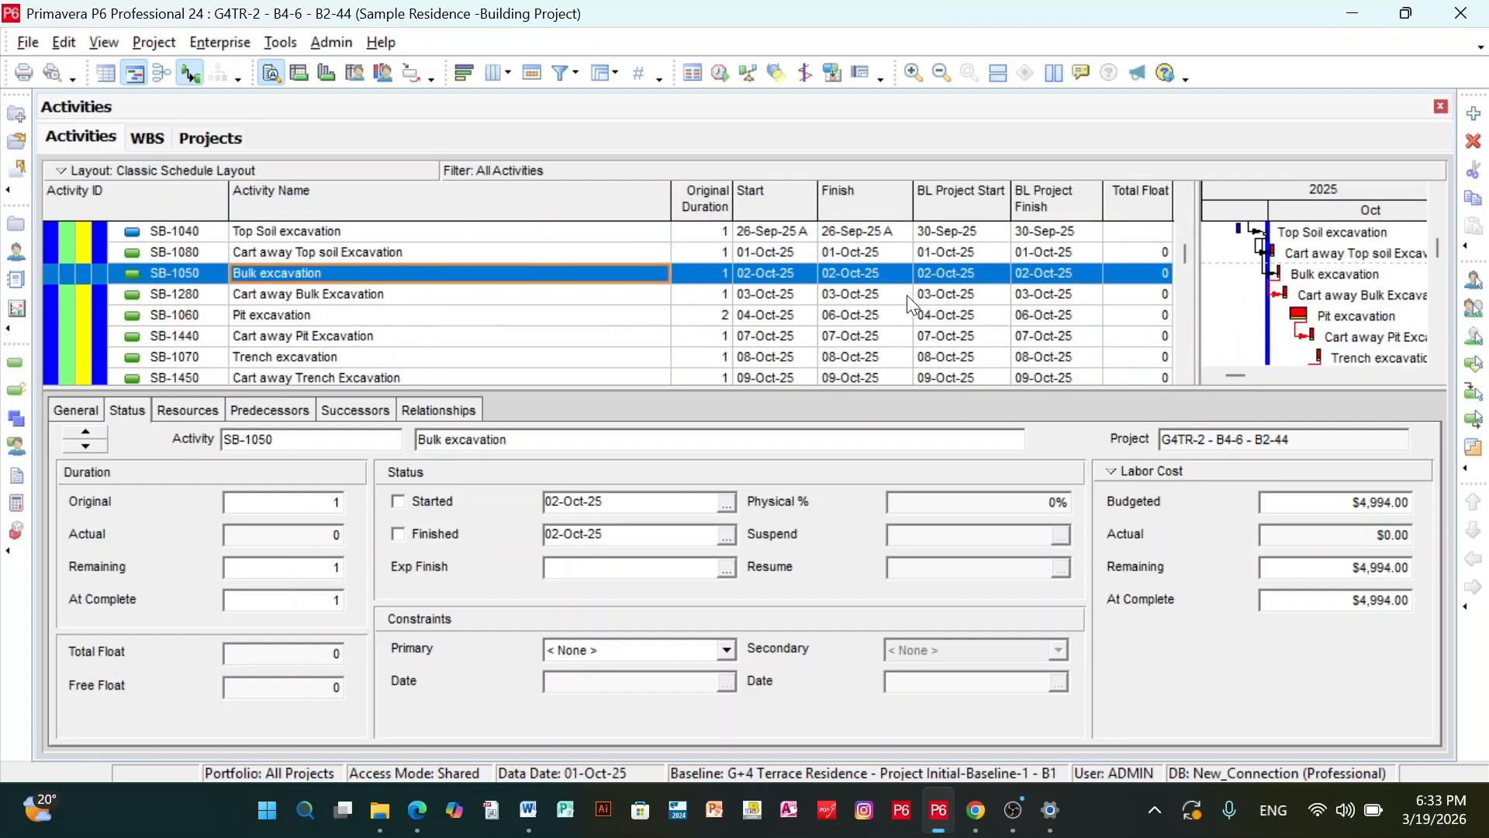
scroll(910, 293, "up", 5)
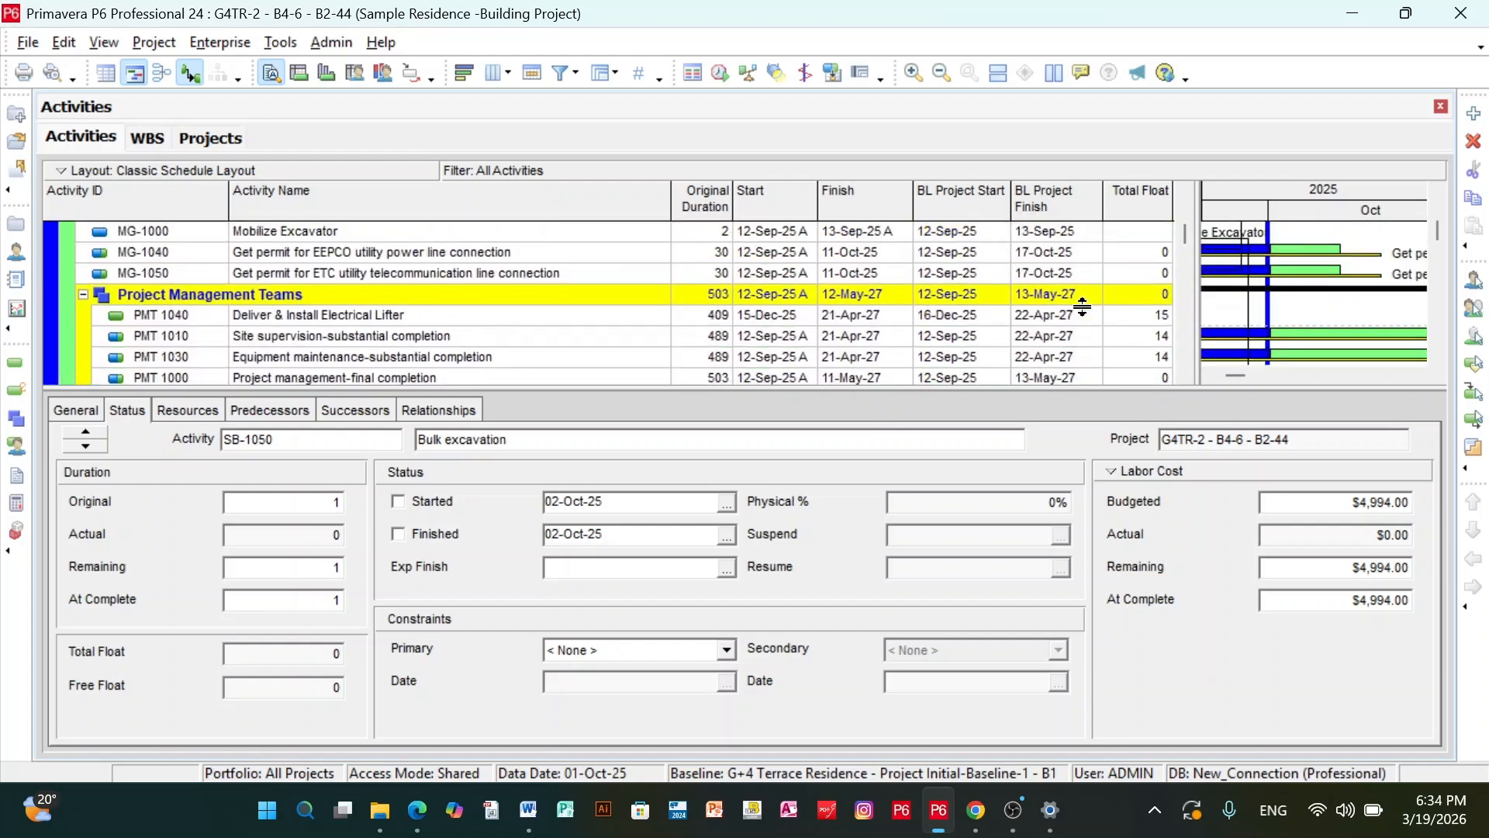
scroll(1223, 277, "up", 6)
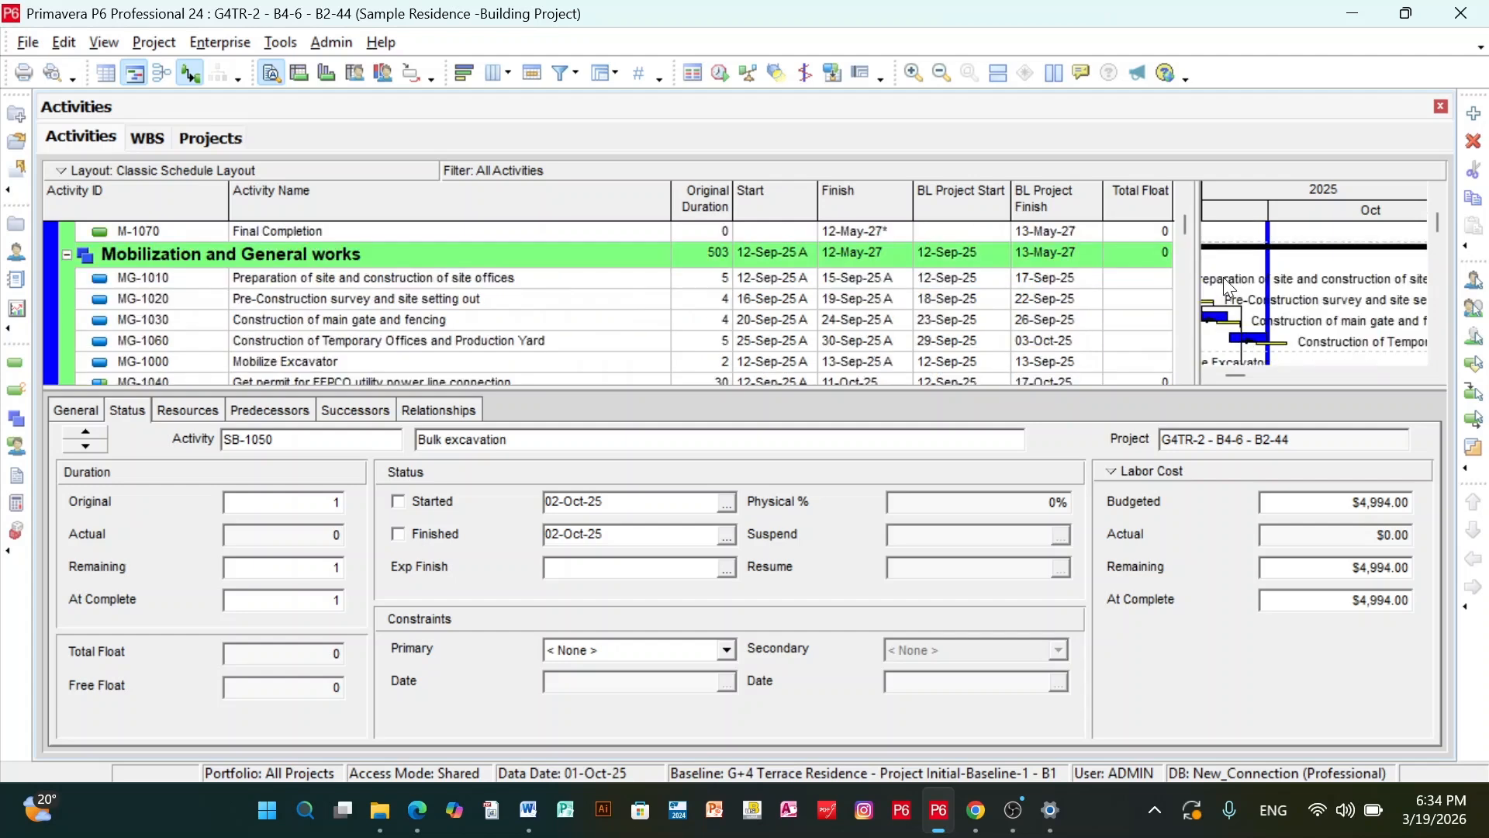
scroll(1223, 277, "up", 2)
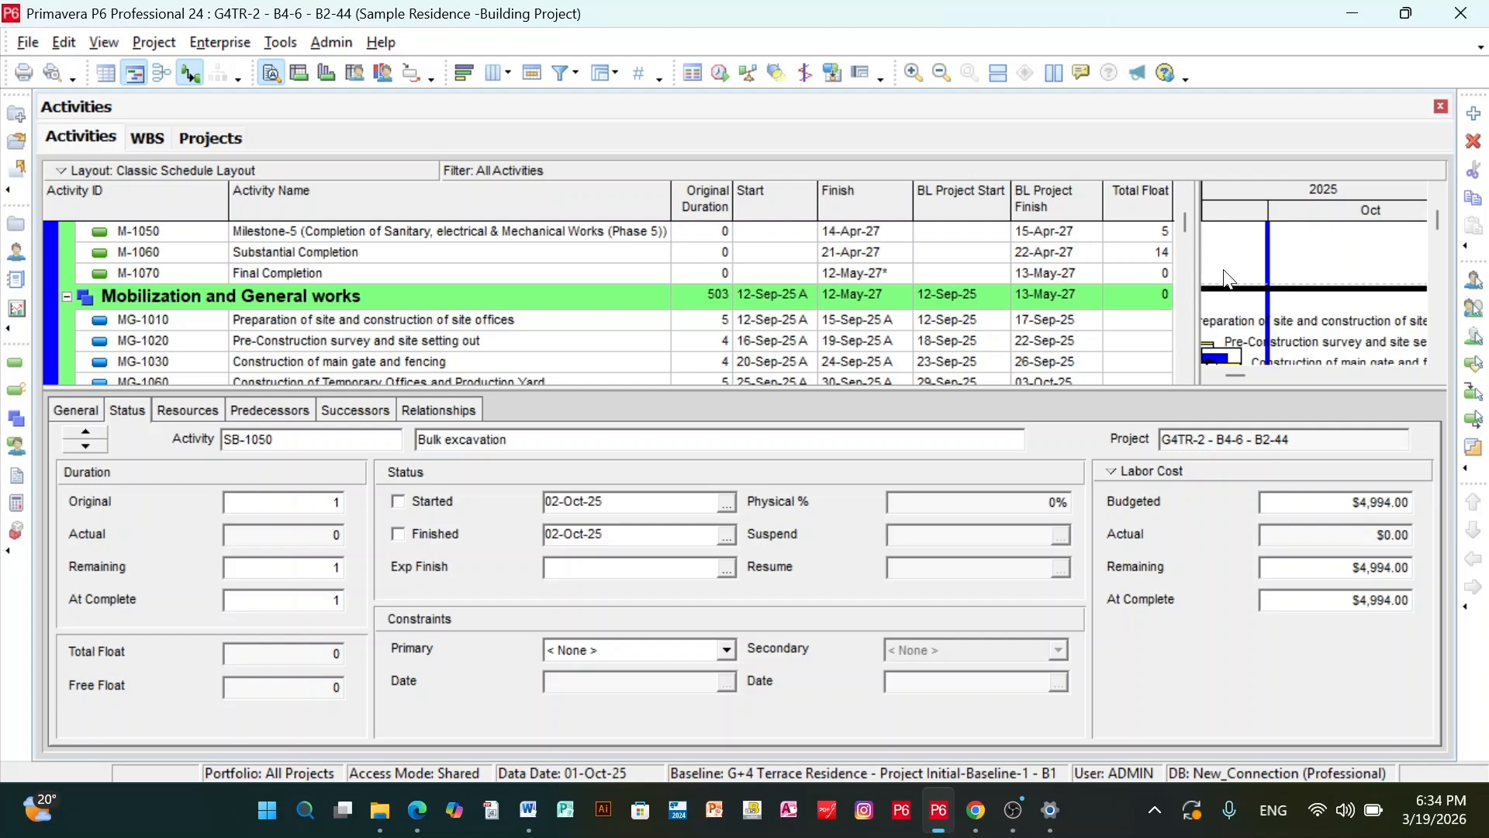
scroll(1265, 280, "up", 3)
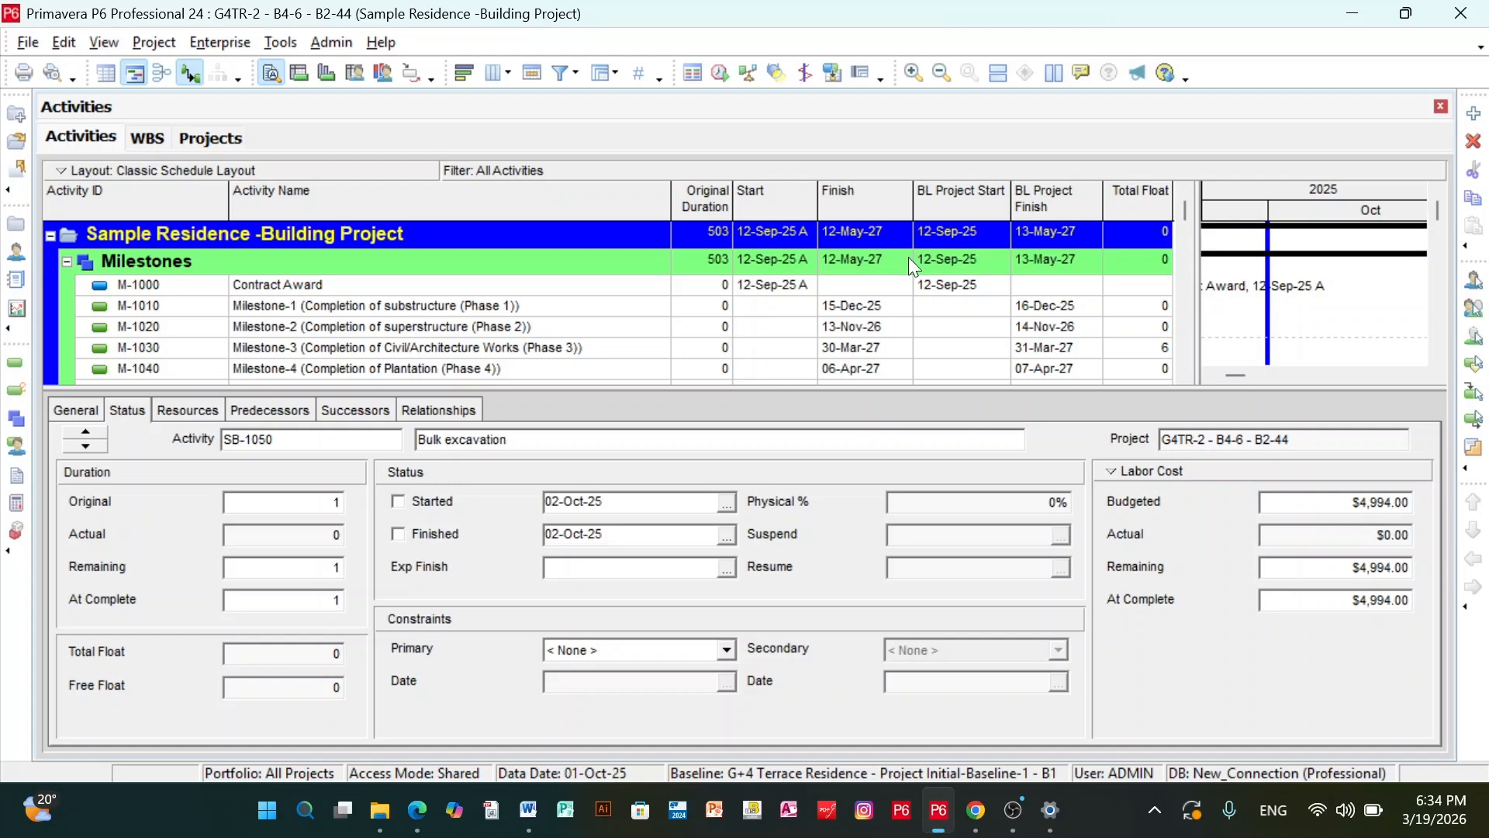
Save a copy of the current project as a new baseline of Sample Residence -Building Project.
left_click(151, 43)
left_click(199, 95)
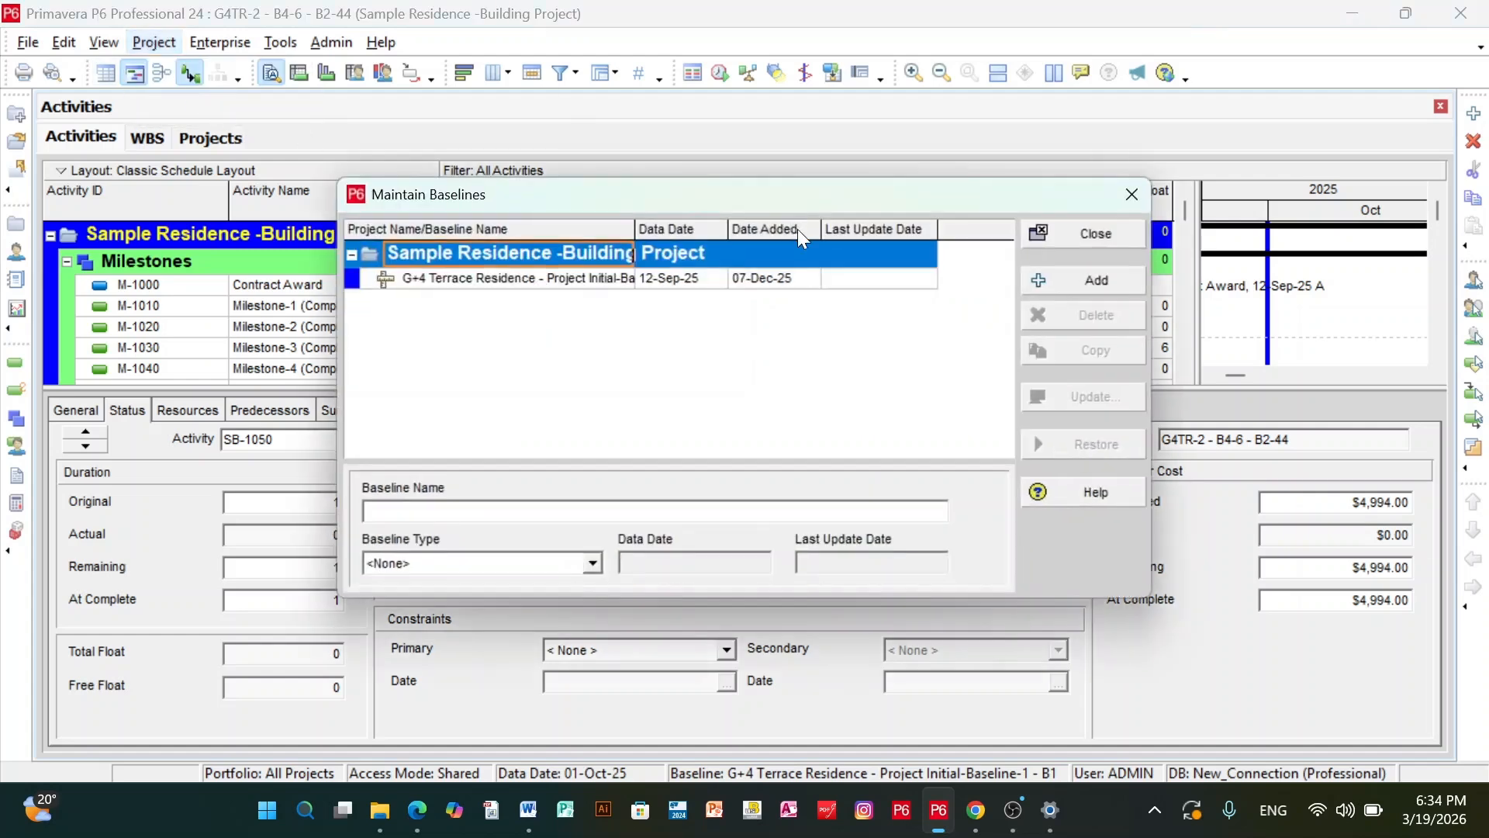
left_click(1097, 279)
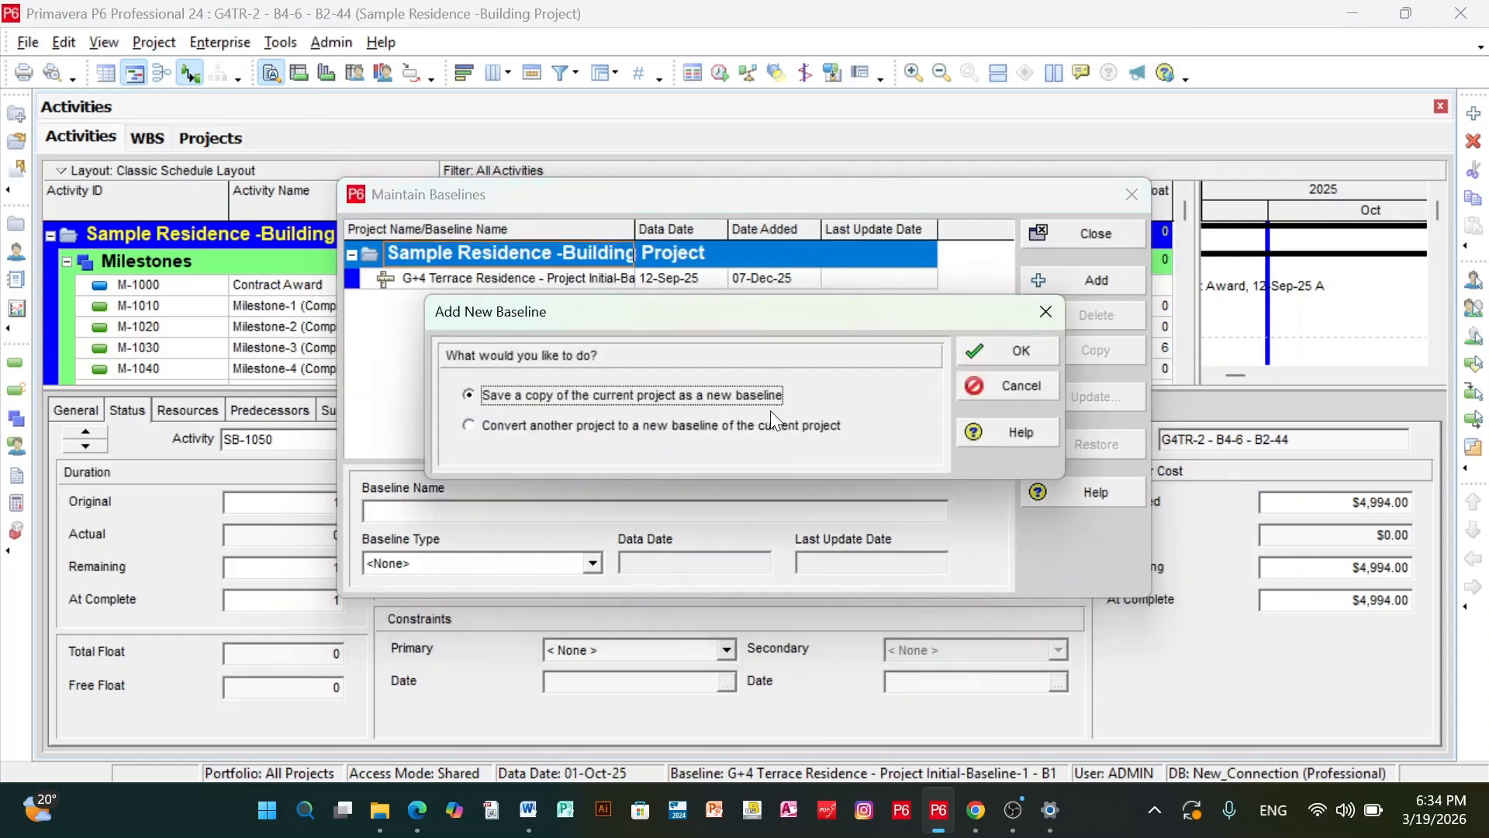
left_click(1010, 352)
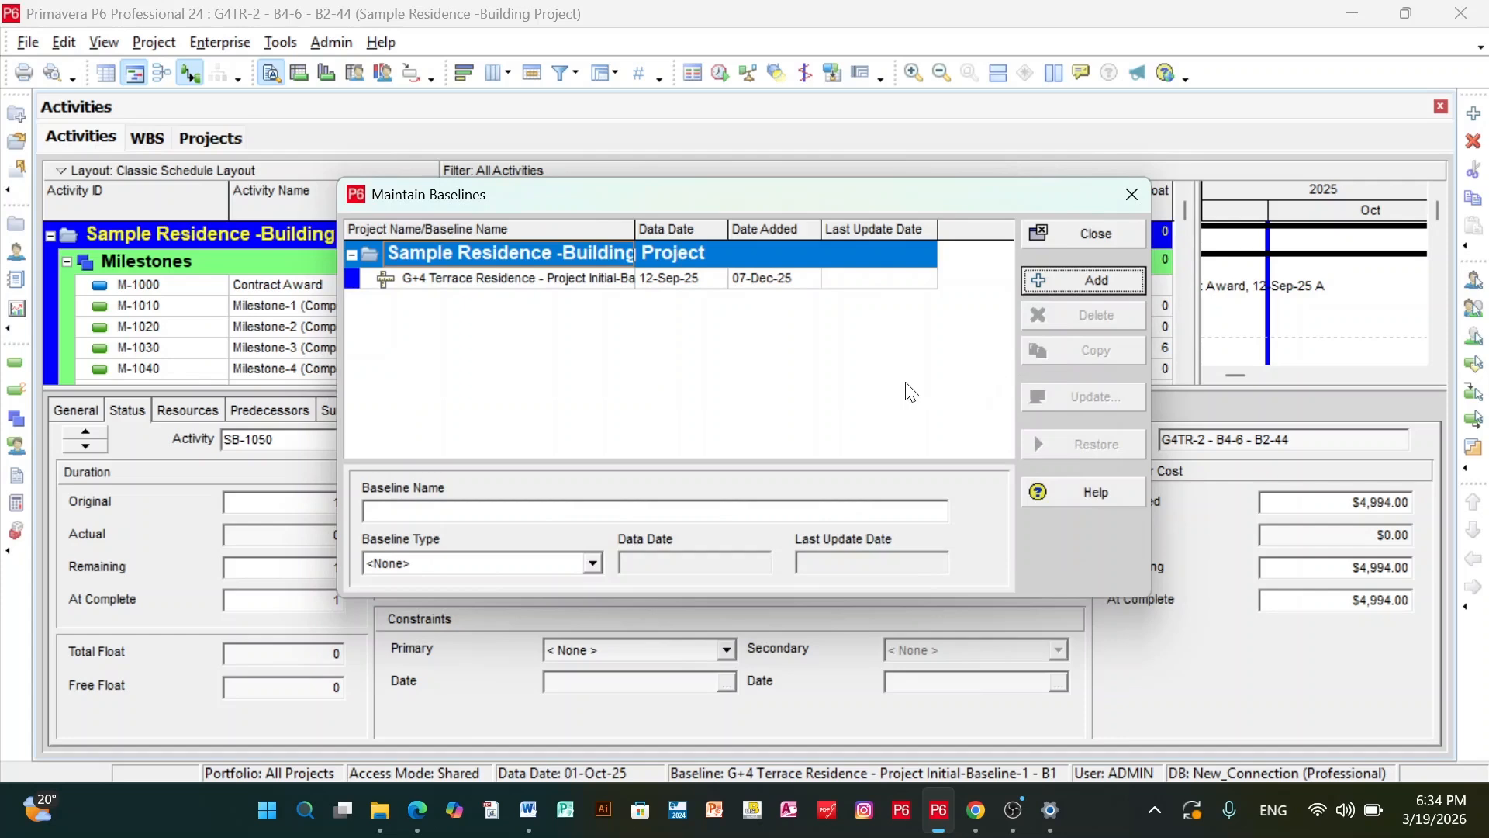
left_click(1107, 236)
Assign "Sample Residence -Building Project - B2" as the project's primary user baseline.
left_click(154, 42)
left_click(168, 60)
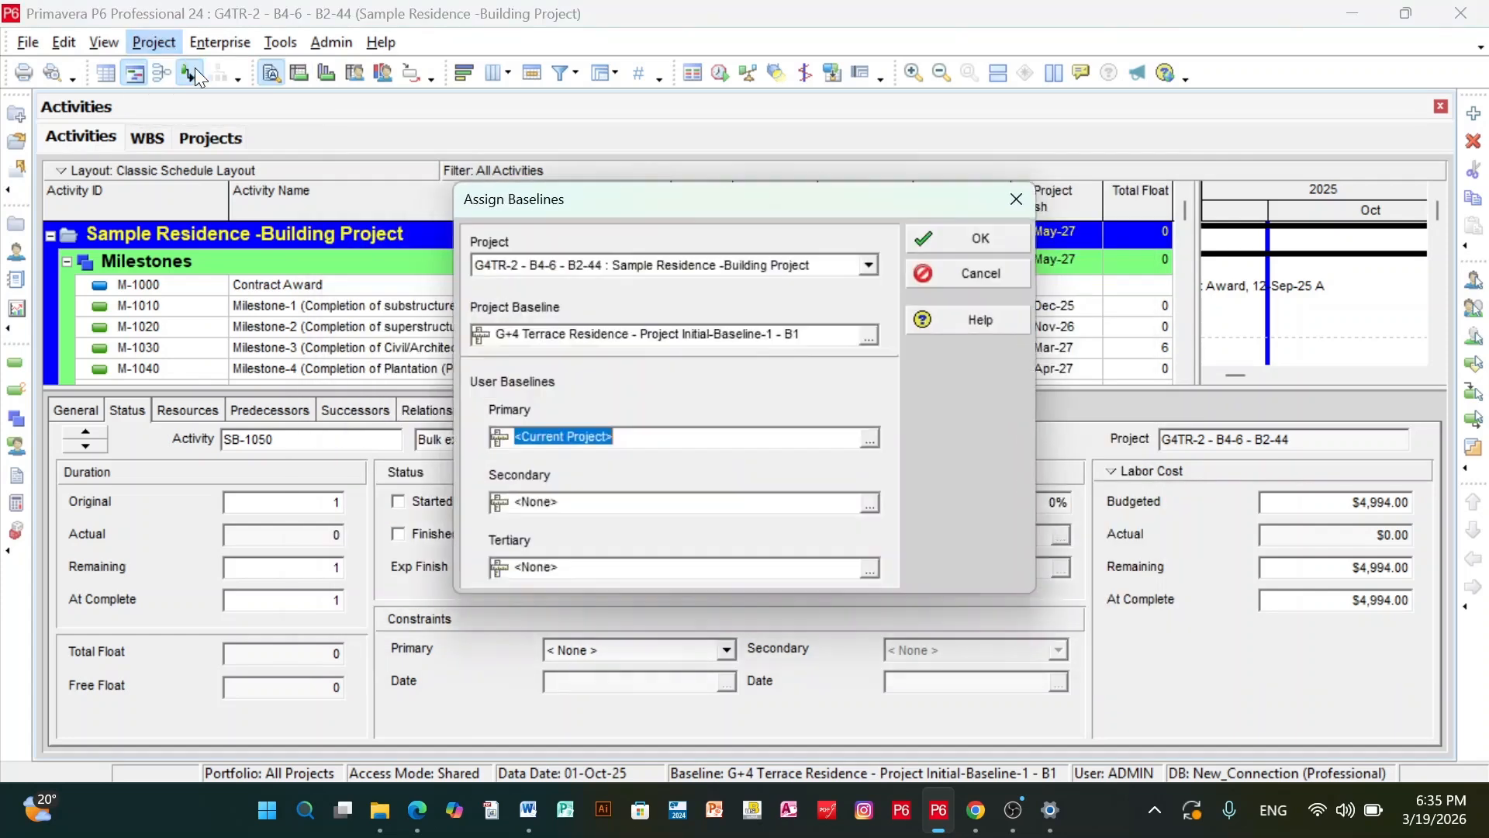
left_click(870, 438)
left_click(338, 357)
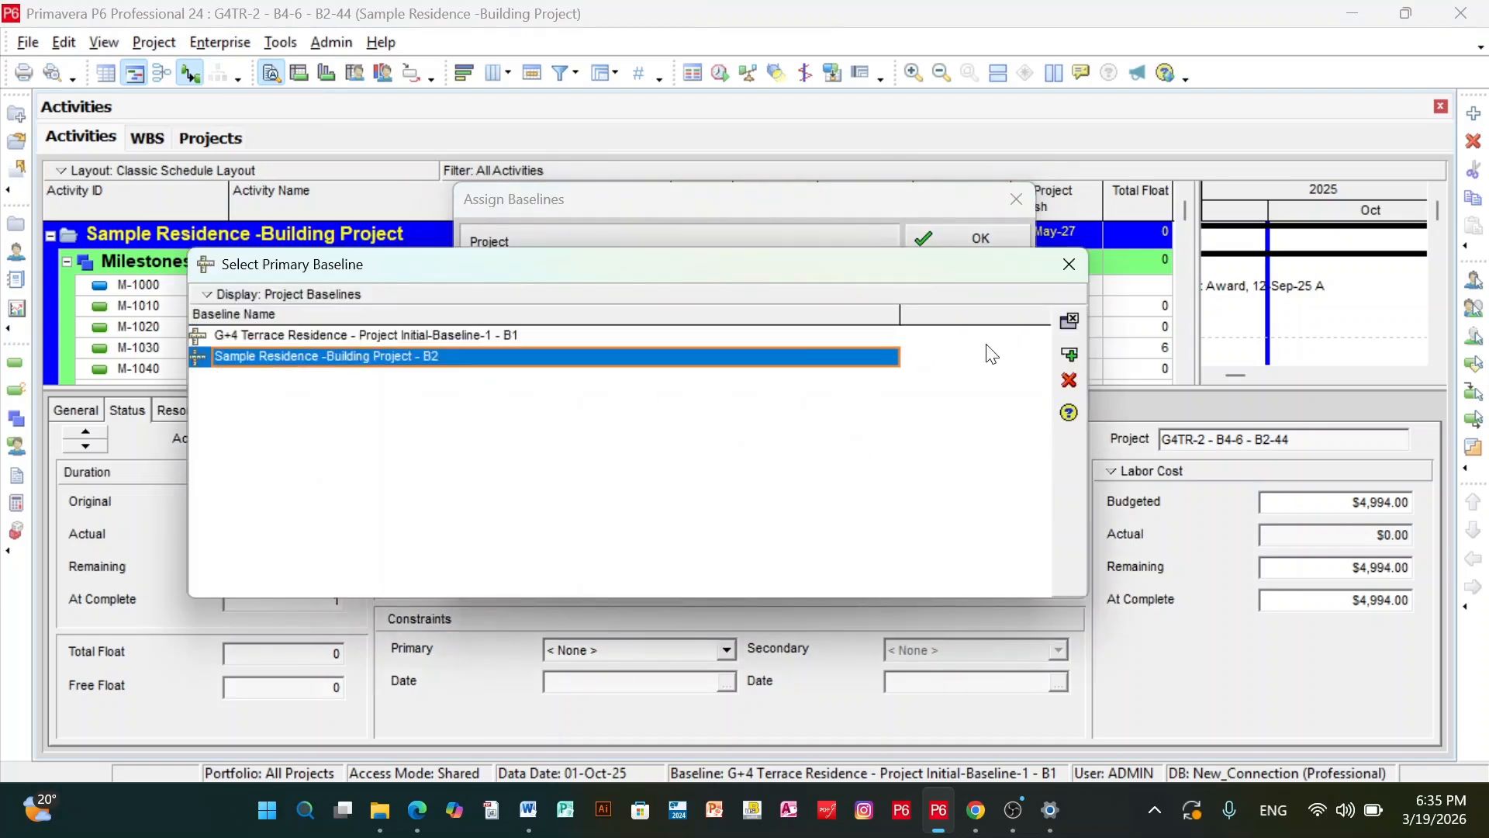
left_click(1069, 355)
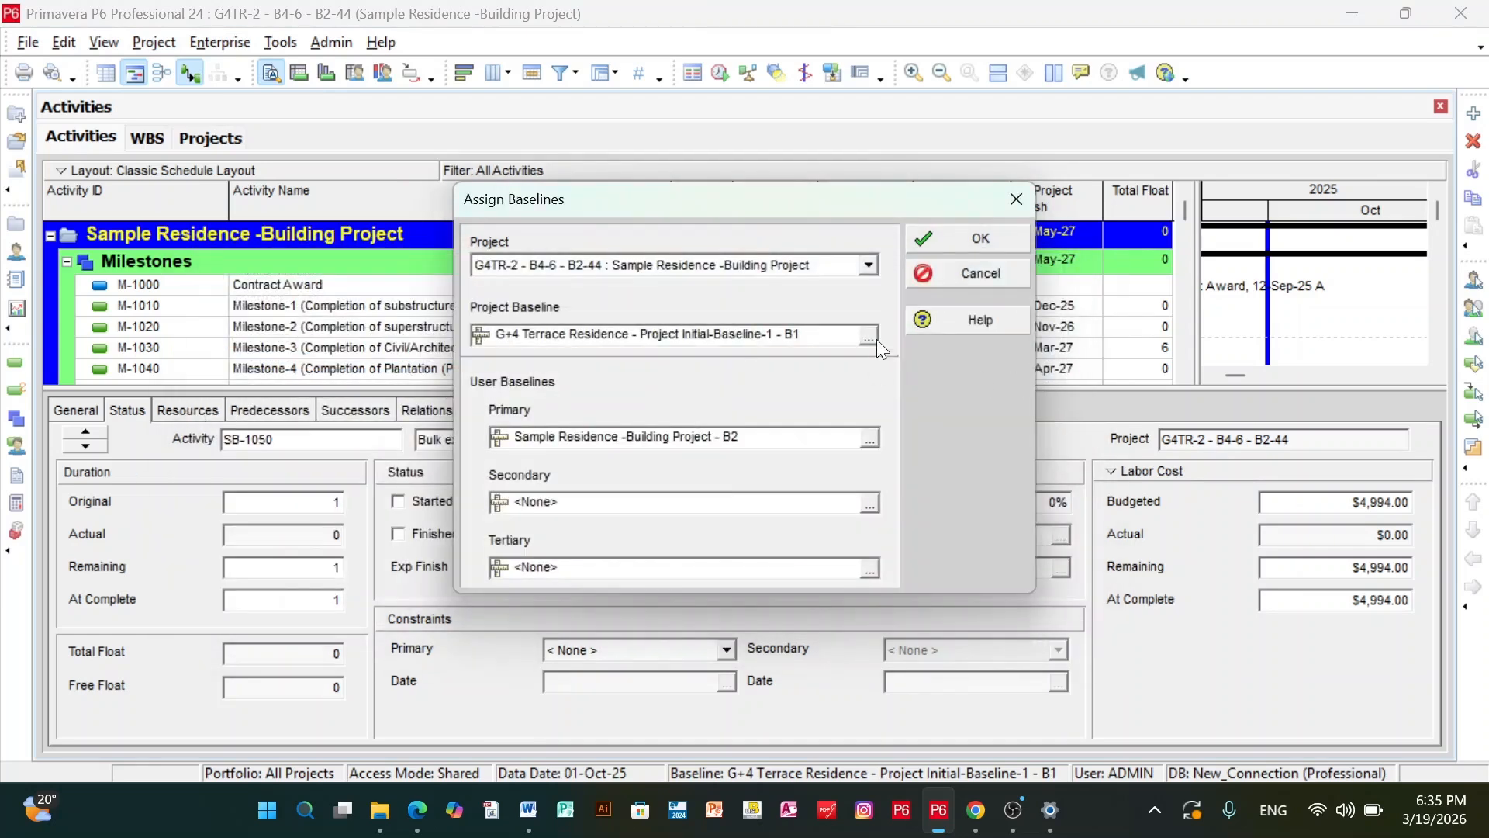
left_click(969, 238)
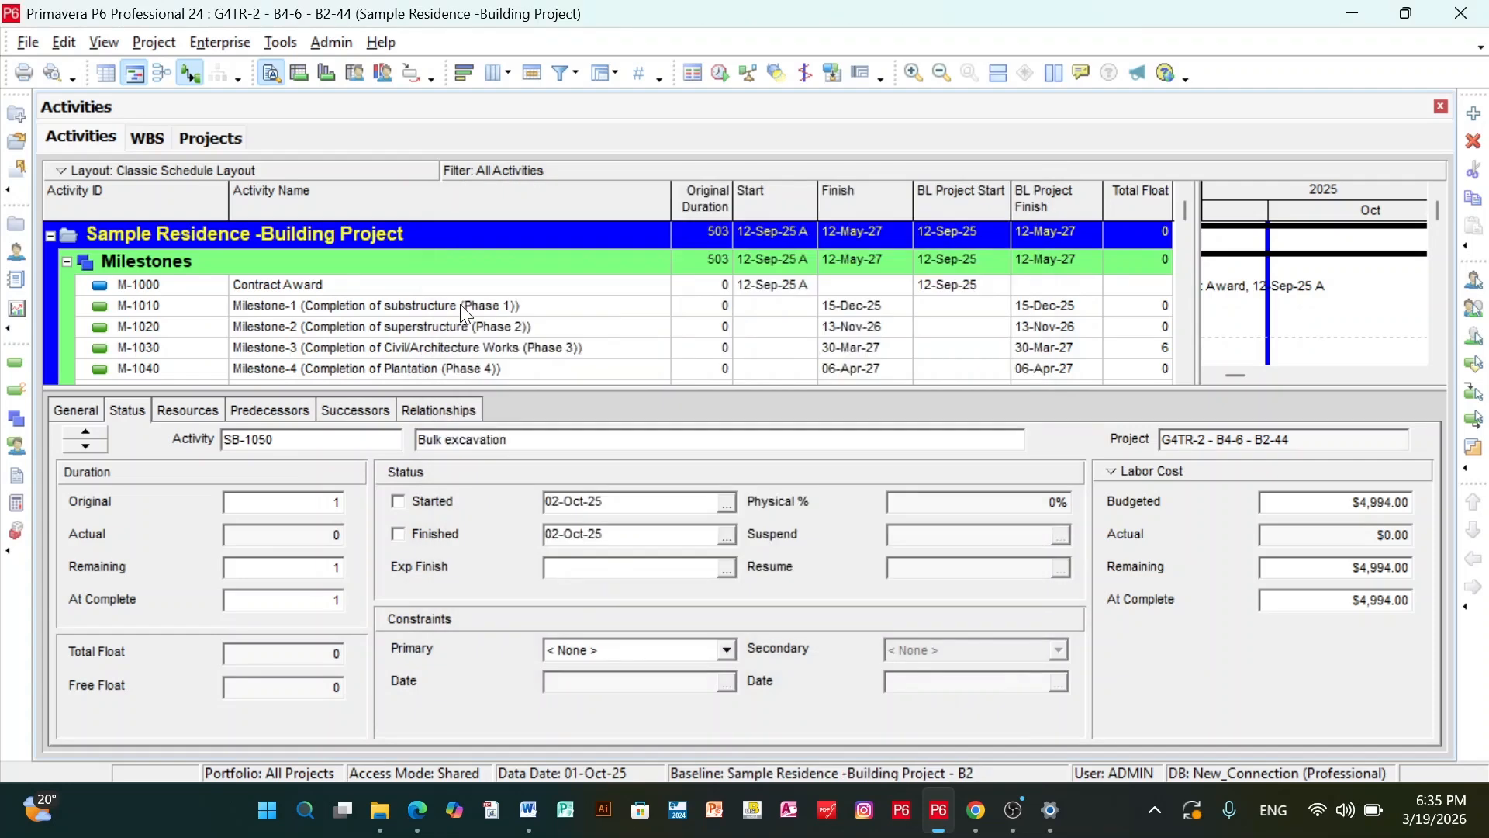
Add a WBS element named "Fragnent" directly above Substructure-Phase-1, at the same level.
scroll(459, 304, "down", 5)
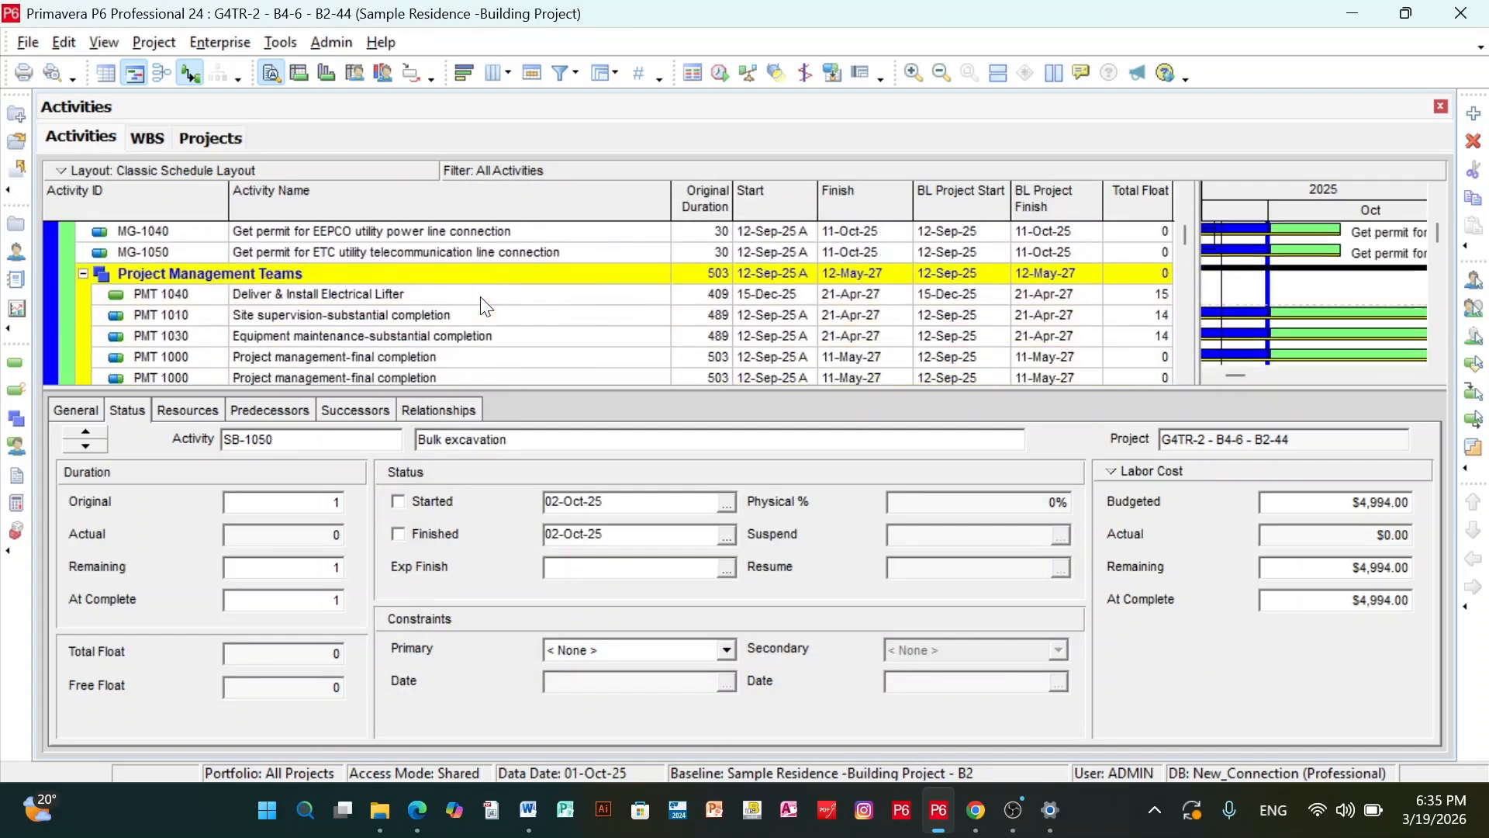
scroll(485, 306, "down", 3)
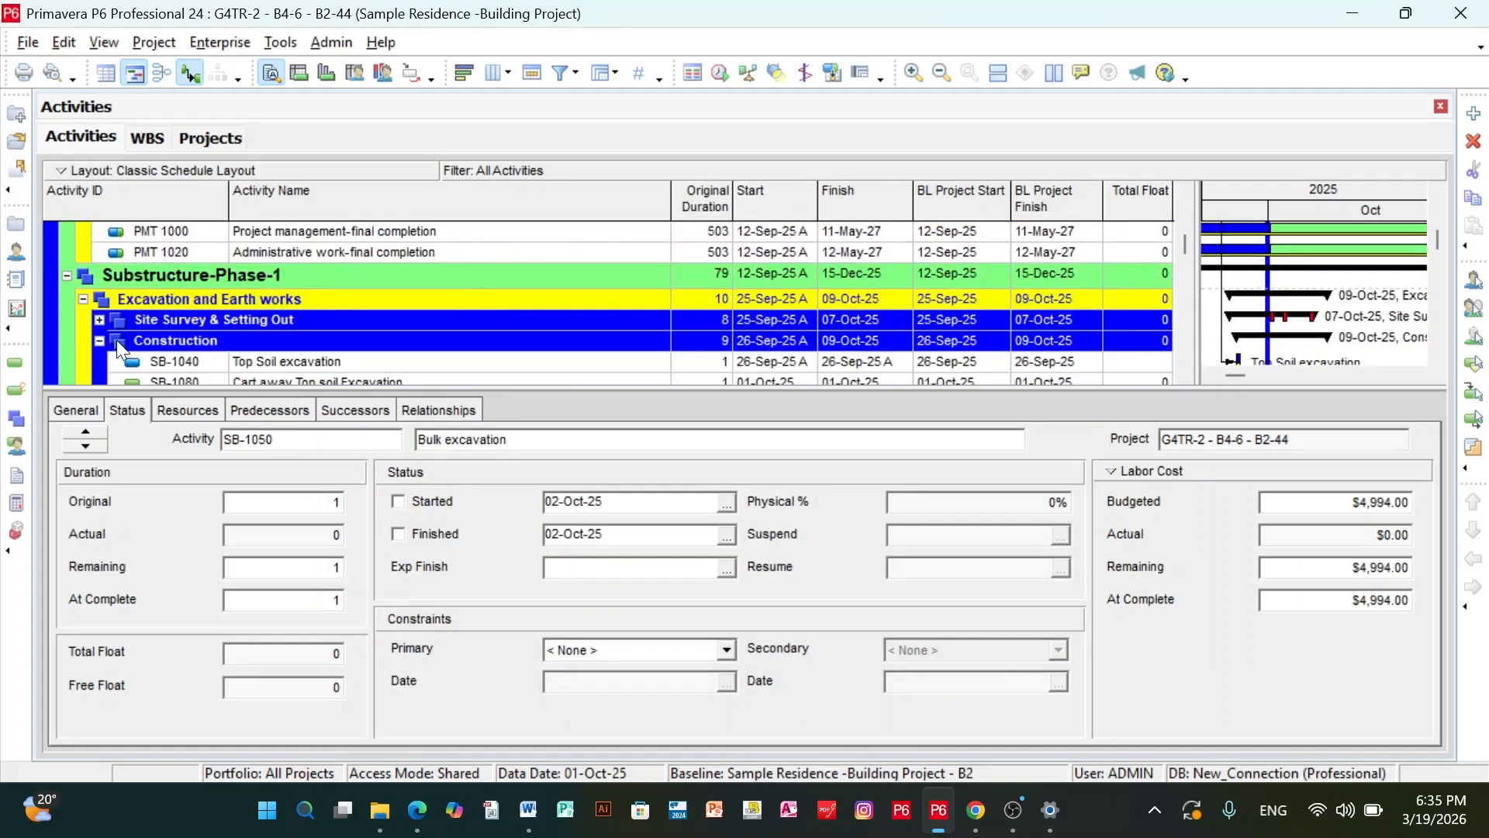
scroll(315, 318, "down", 1)
scroll(232, 324, "up", 1)
left_click(235, 276)
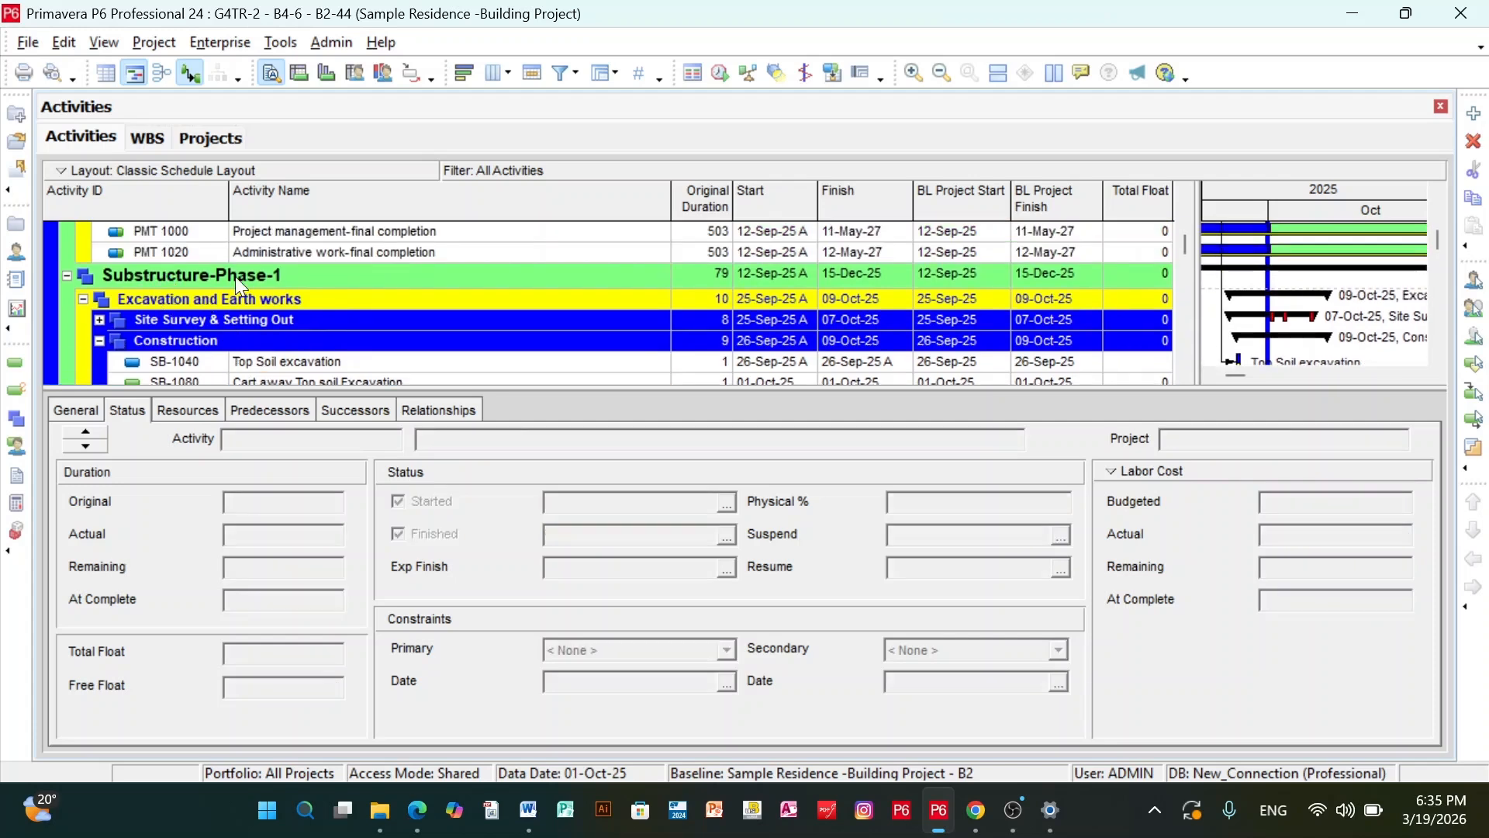
left_click(141, 135)
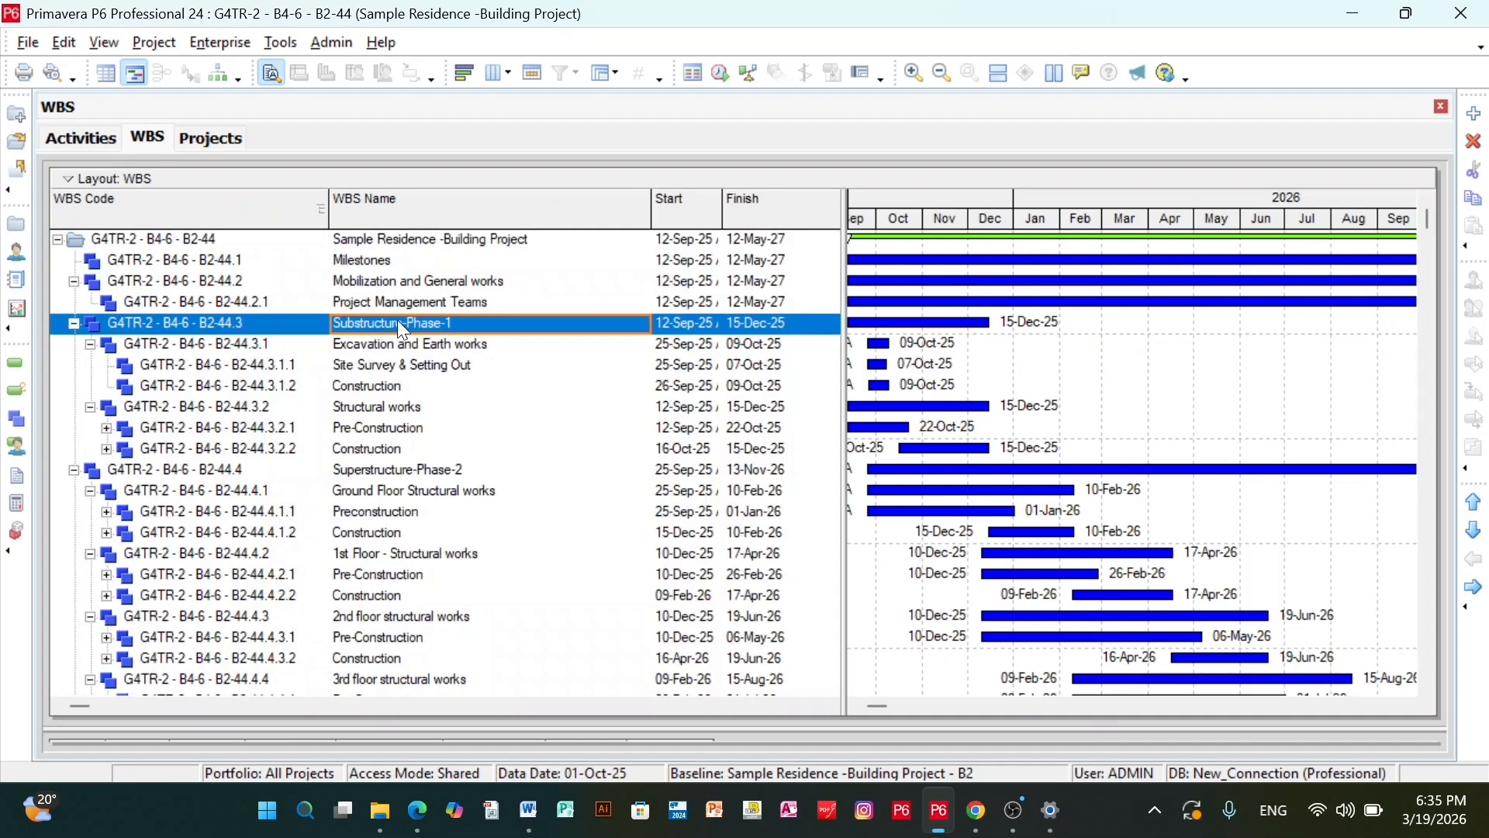
left_click(1474, 114)
left_click(1474, 558)
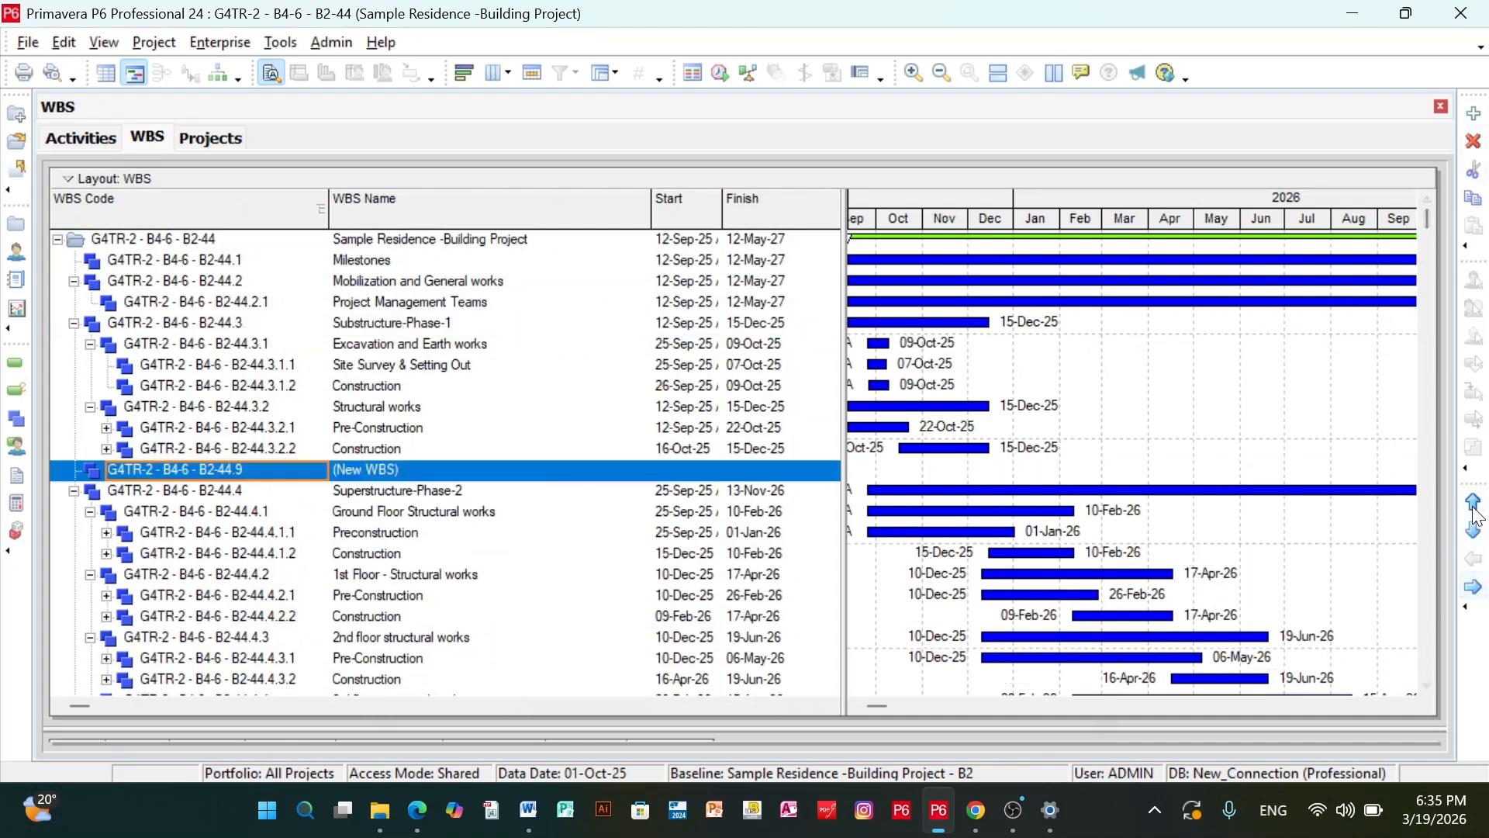
left_click(421, 320)
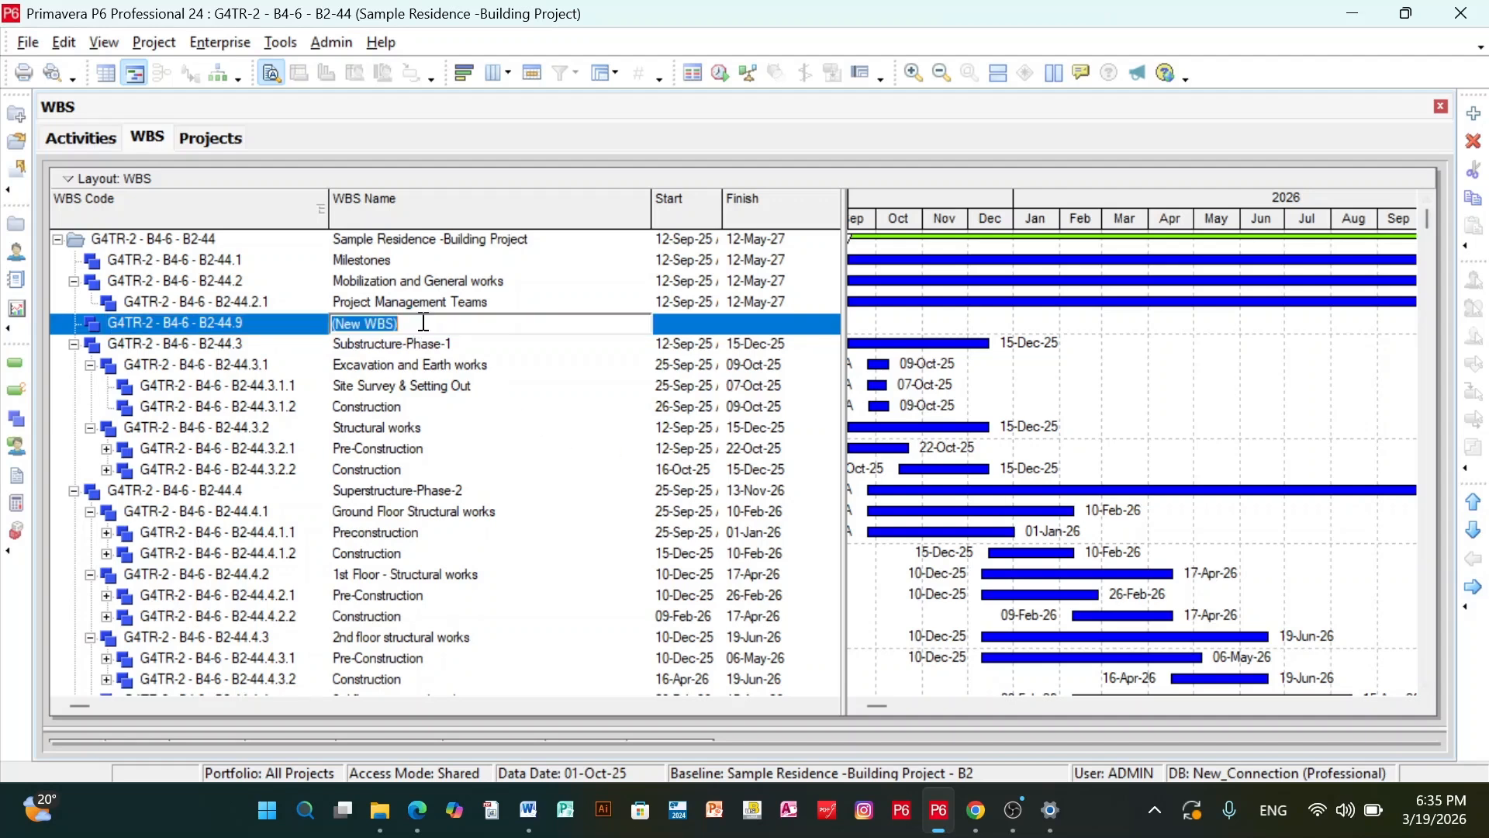
type("Fragment")
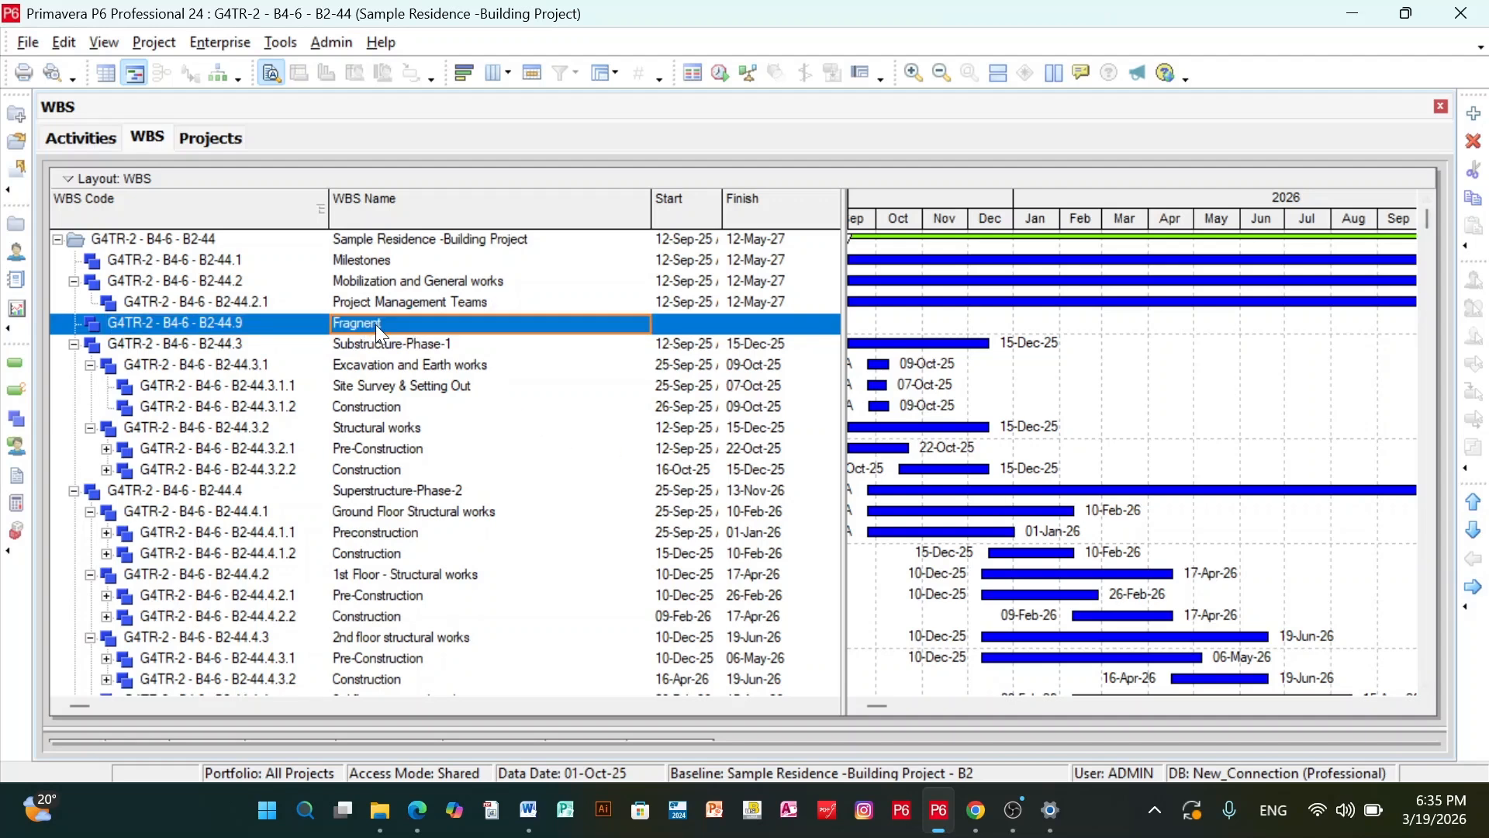
Add a child WBS element named "Execusable Delay" under Fragnent.
right_click(377, 326)
left_click(425, 481)
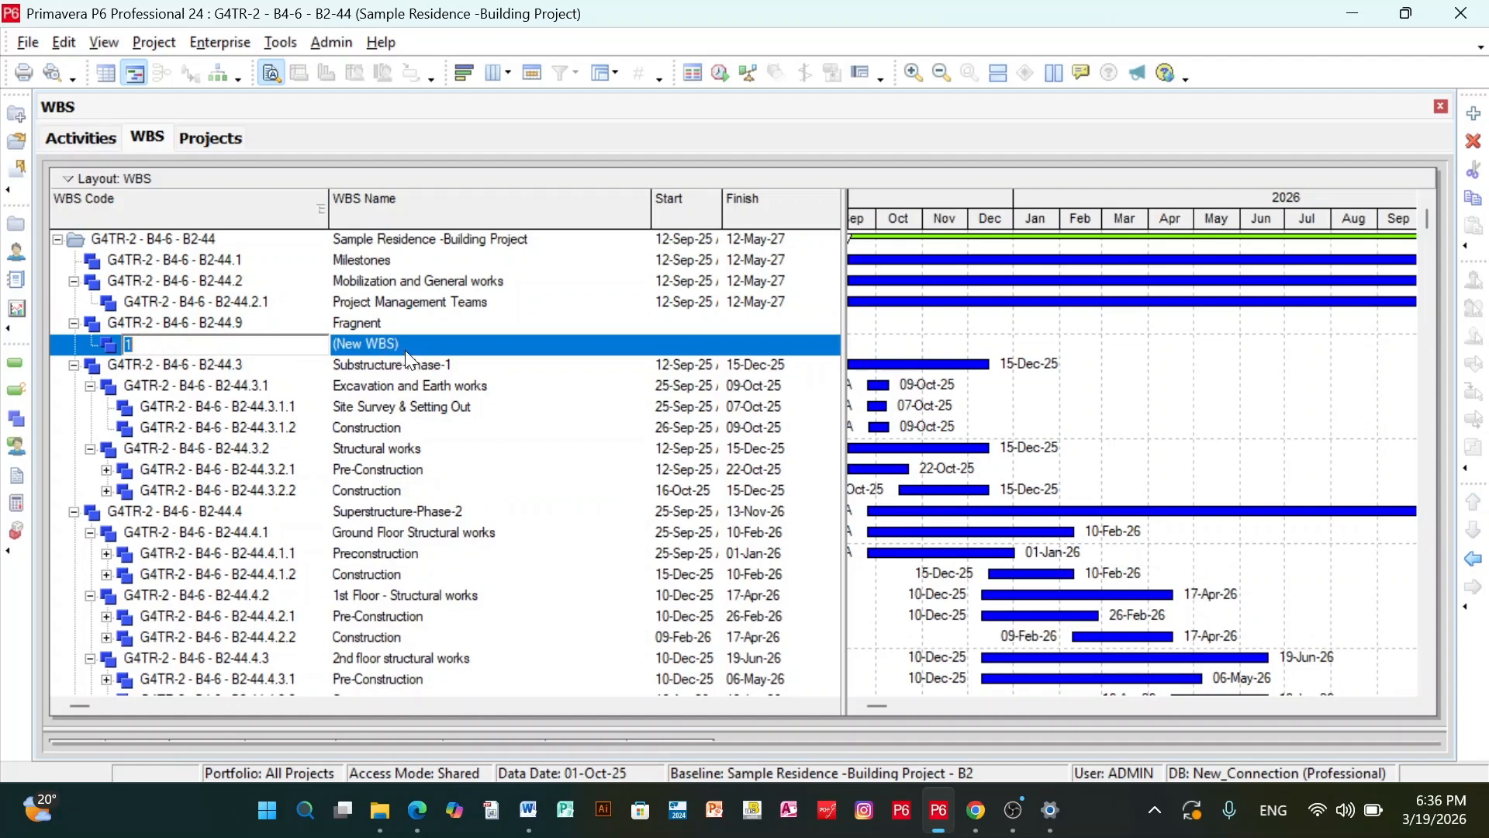
type("Execusable ")
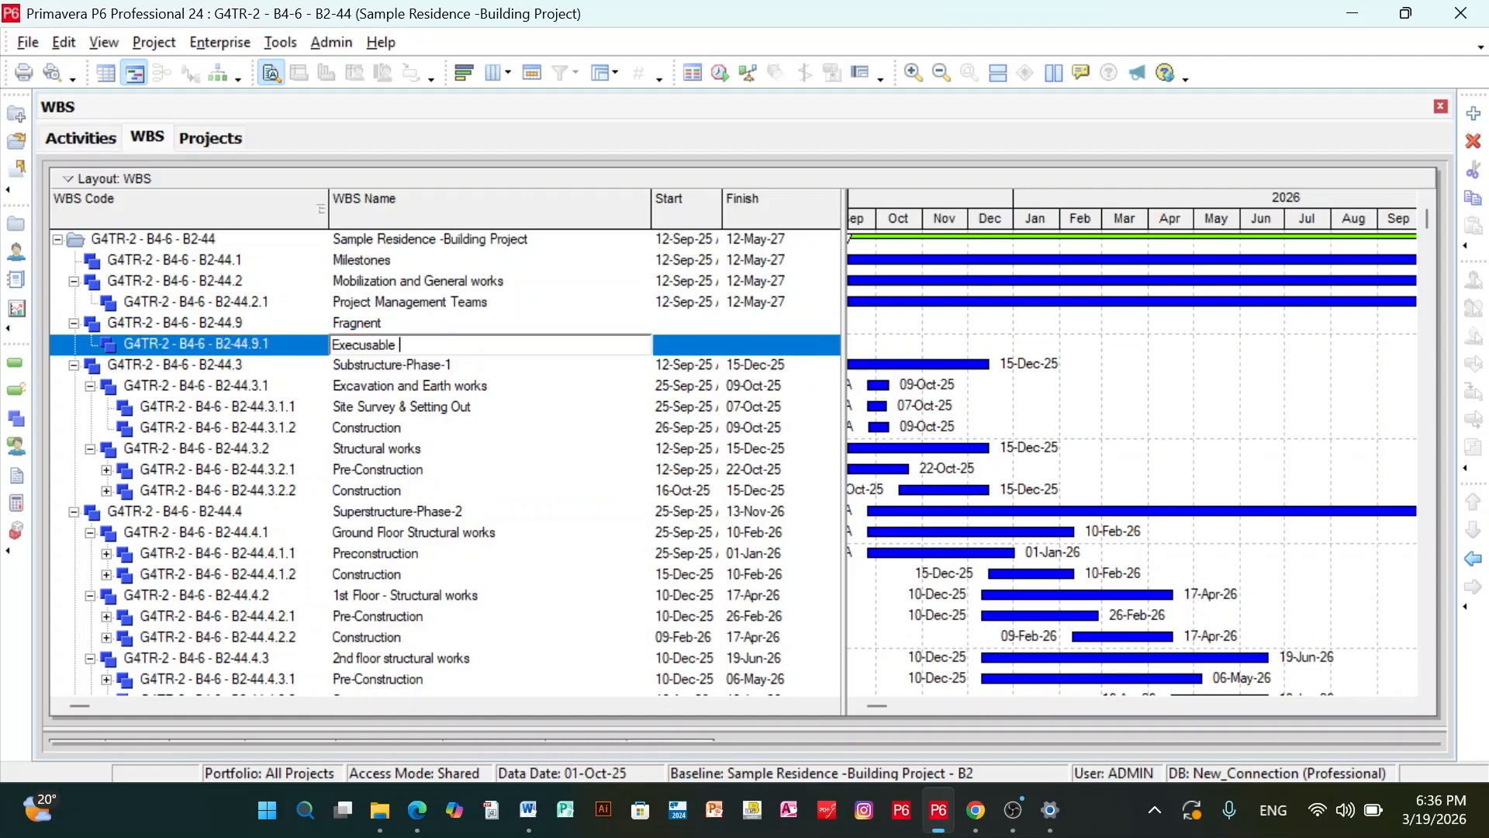
type("Delay")
left_click(436, 318)
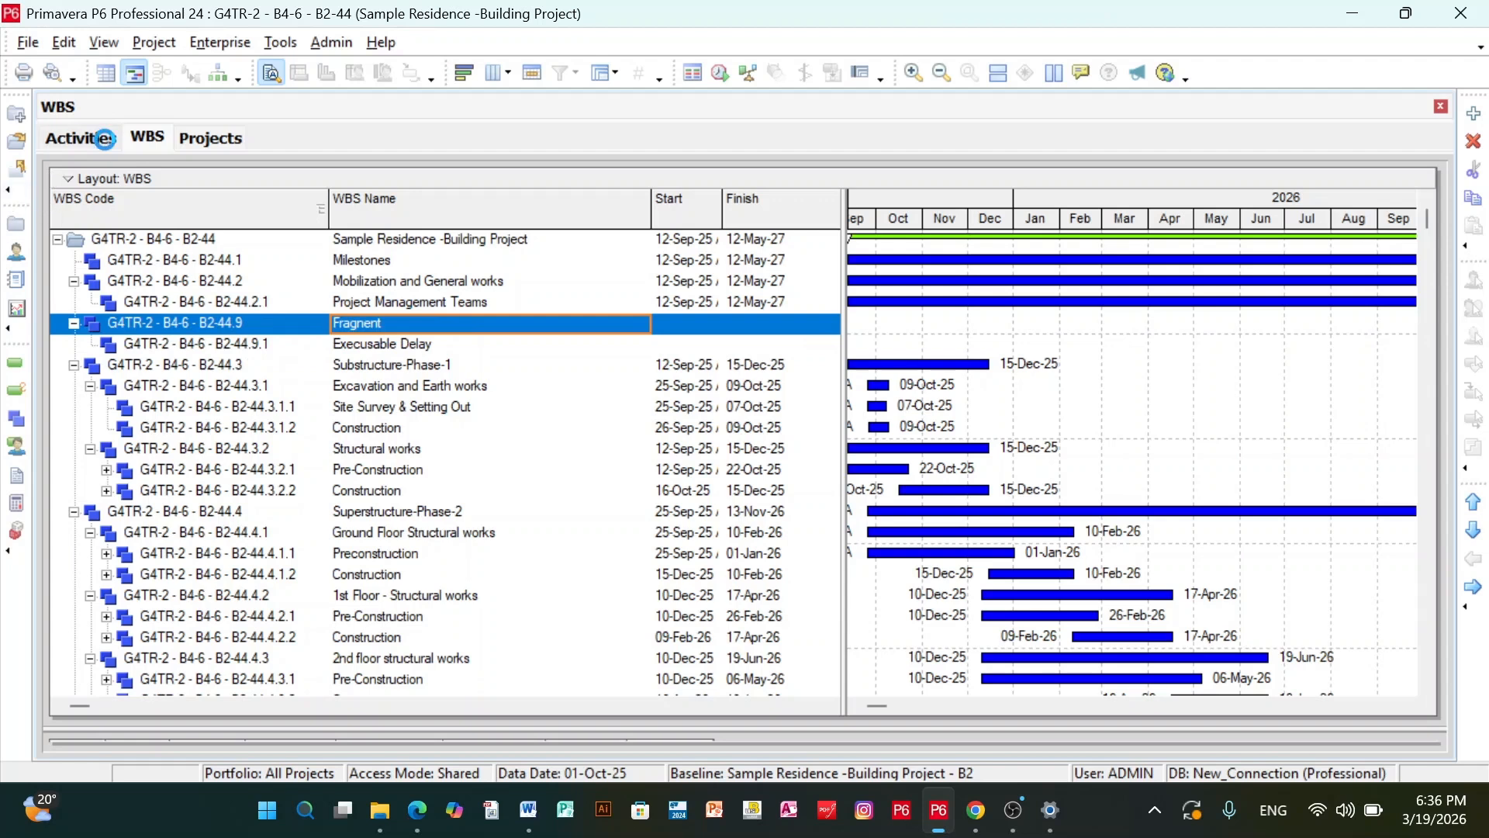
Add an activity named "Exc-Delay of: Heavy Rain" under the Execusable Delay WBS in the activity table.
left_click(104, 138)
scroll(498, 316, "down", 2)
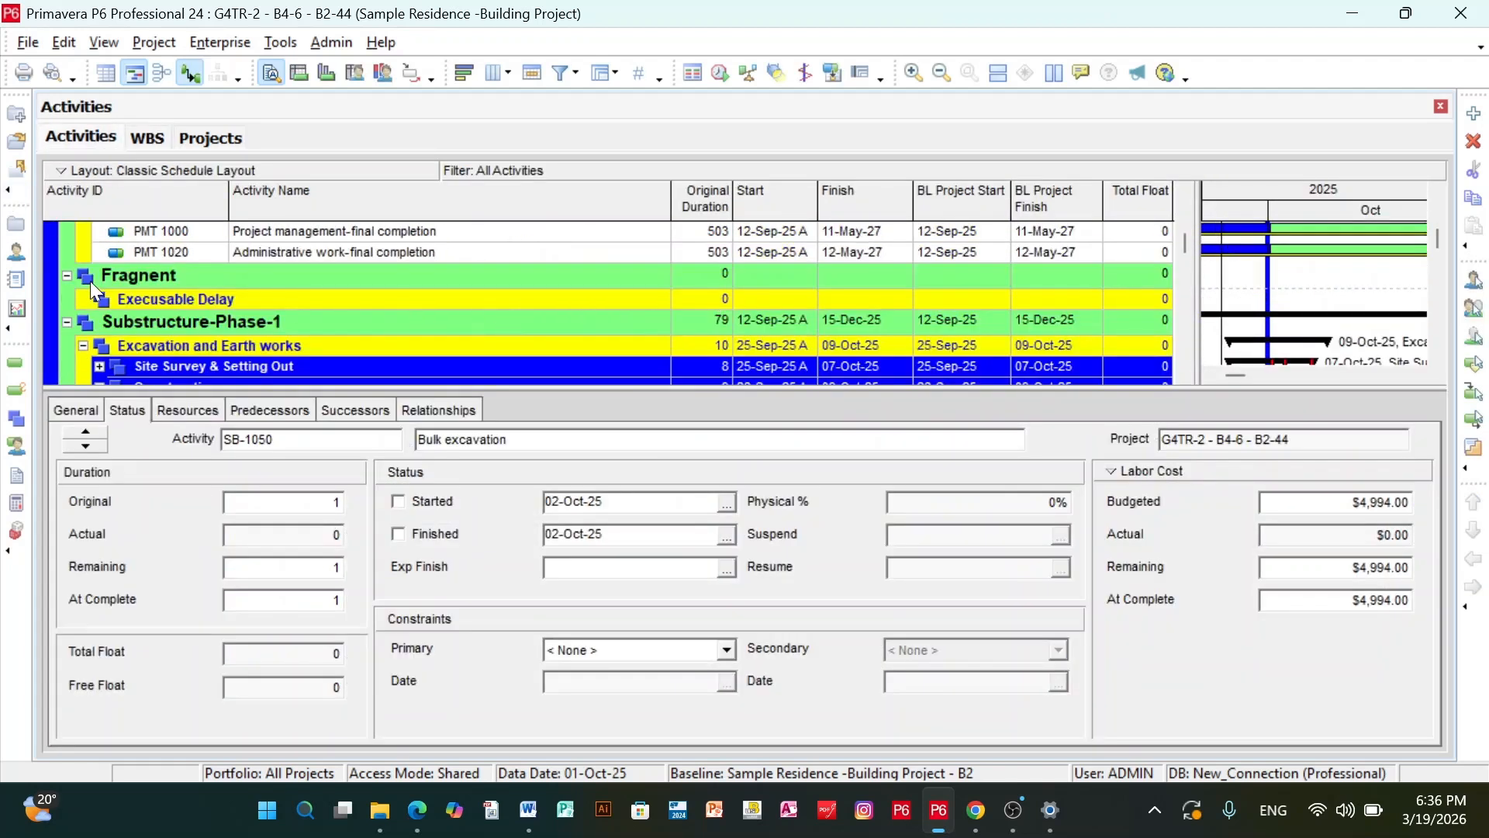
right_click(160, 297)
left_click(246, 355)
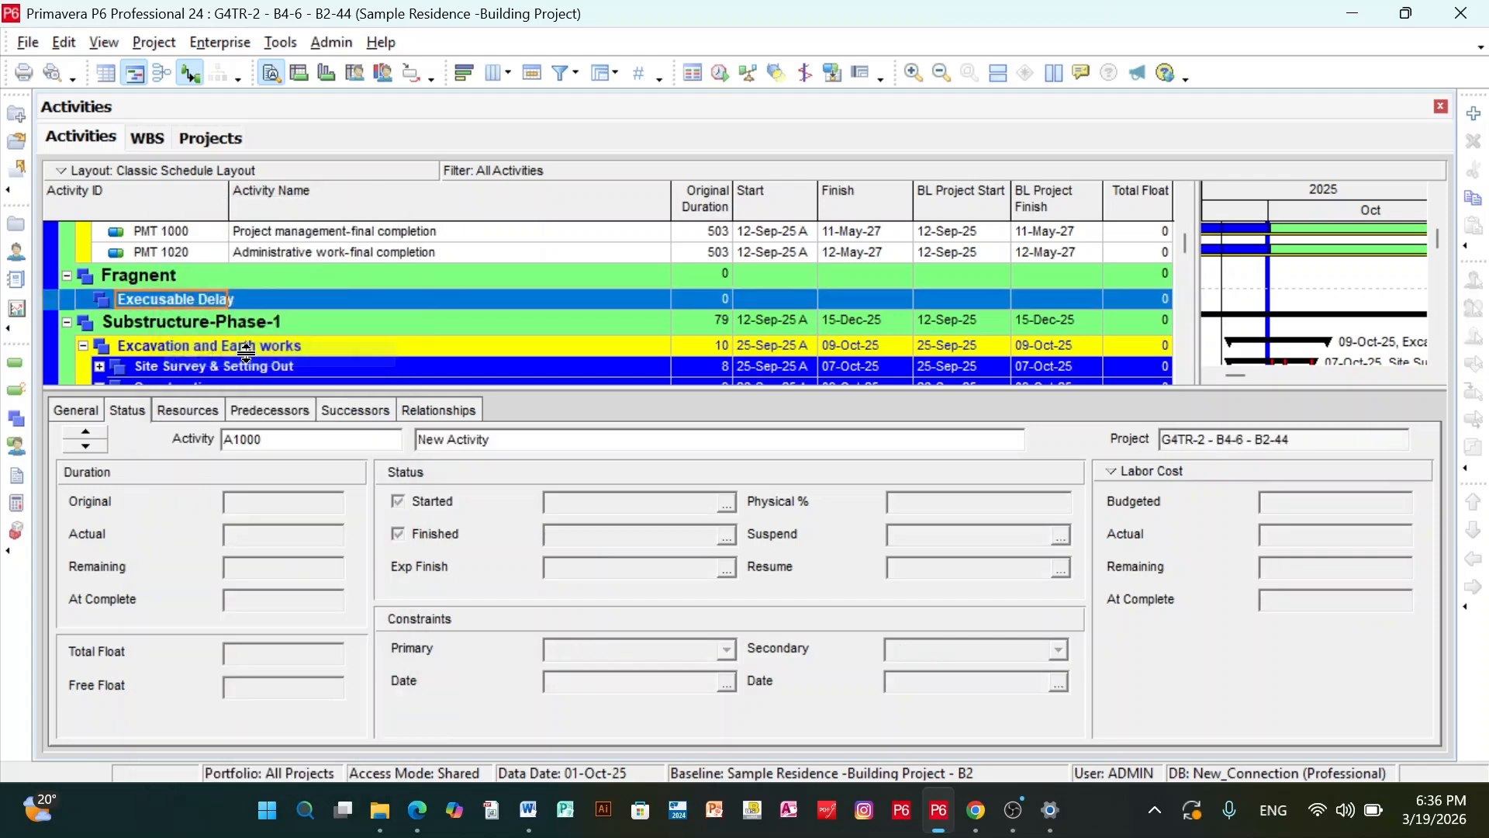
type("Exc-Del")
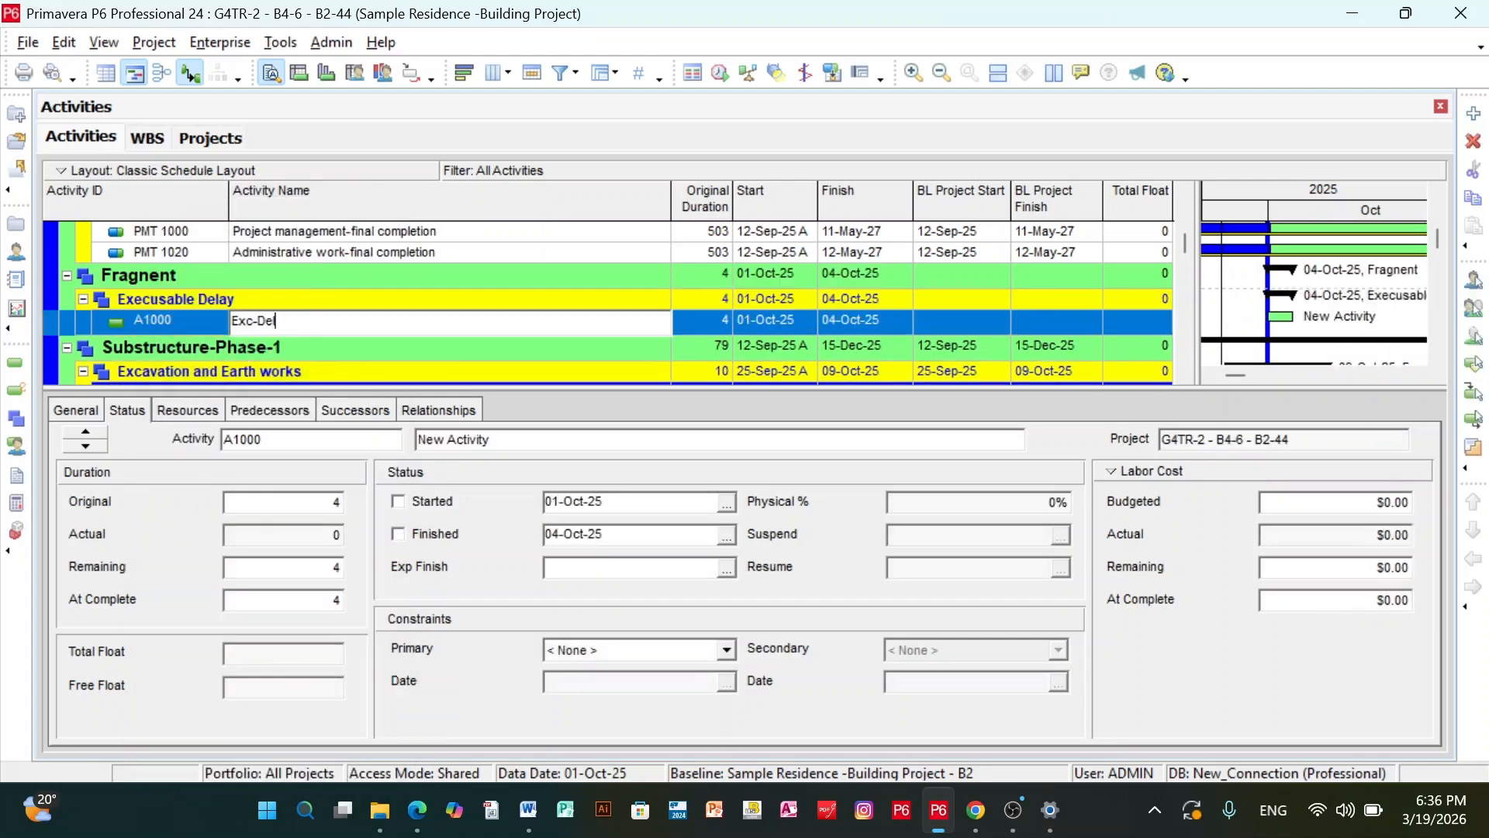
type("ay of: Heavy Rain")
key("Return")
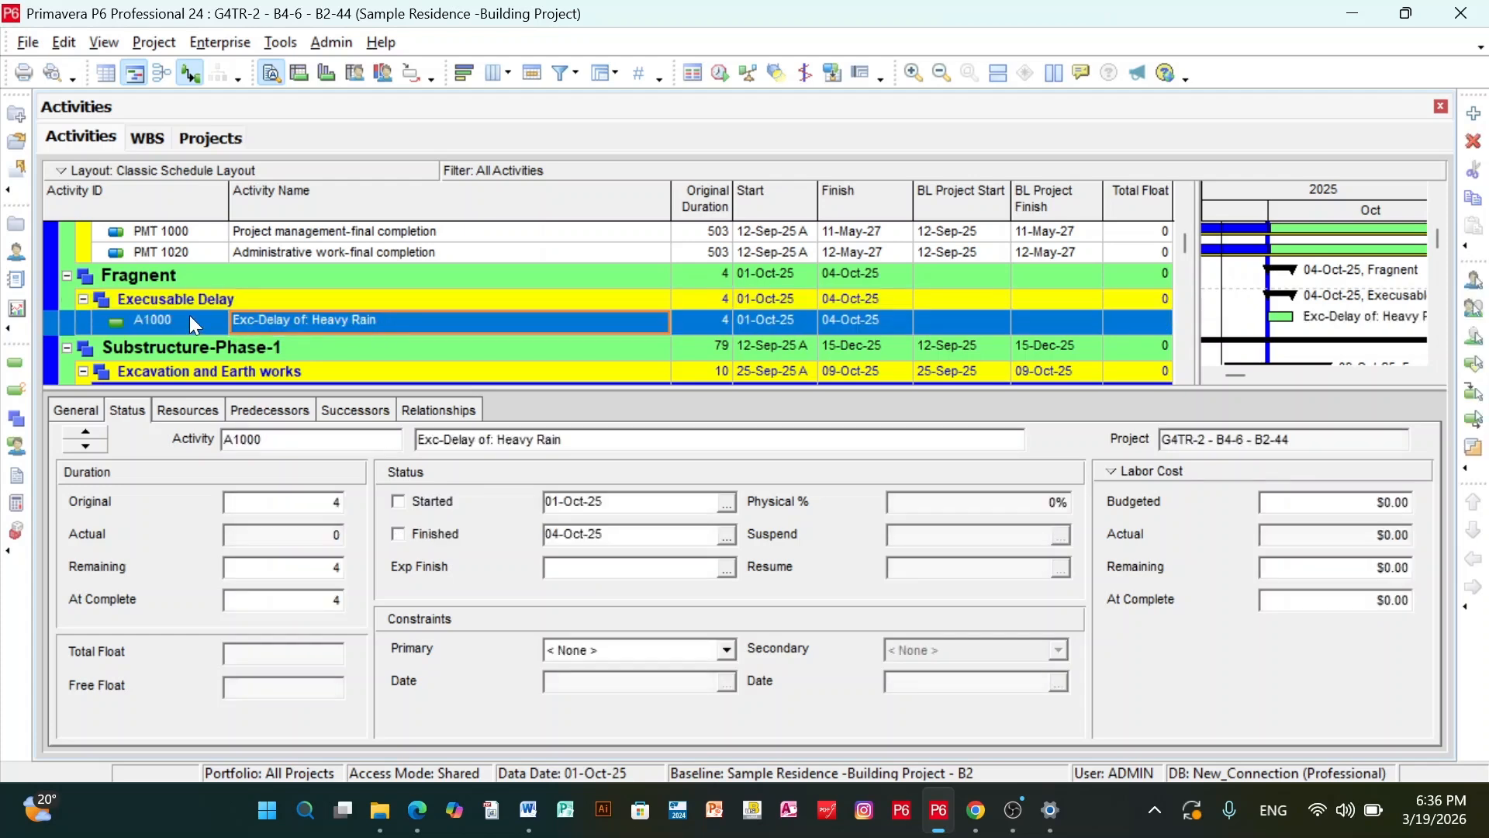
Set the original duration of the heavy rain delay activity to 5 days.
left_click(724, 321)
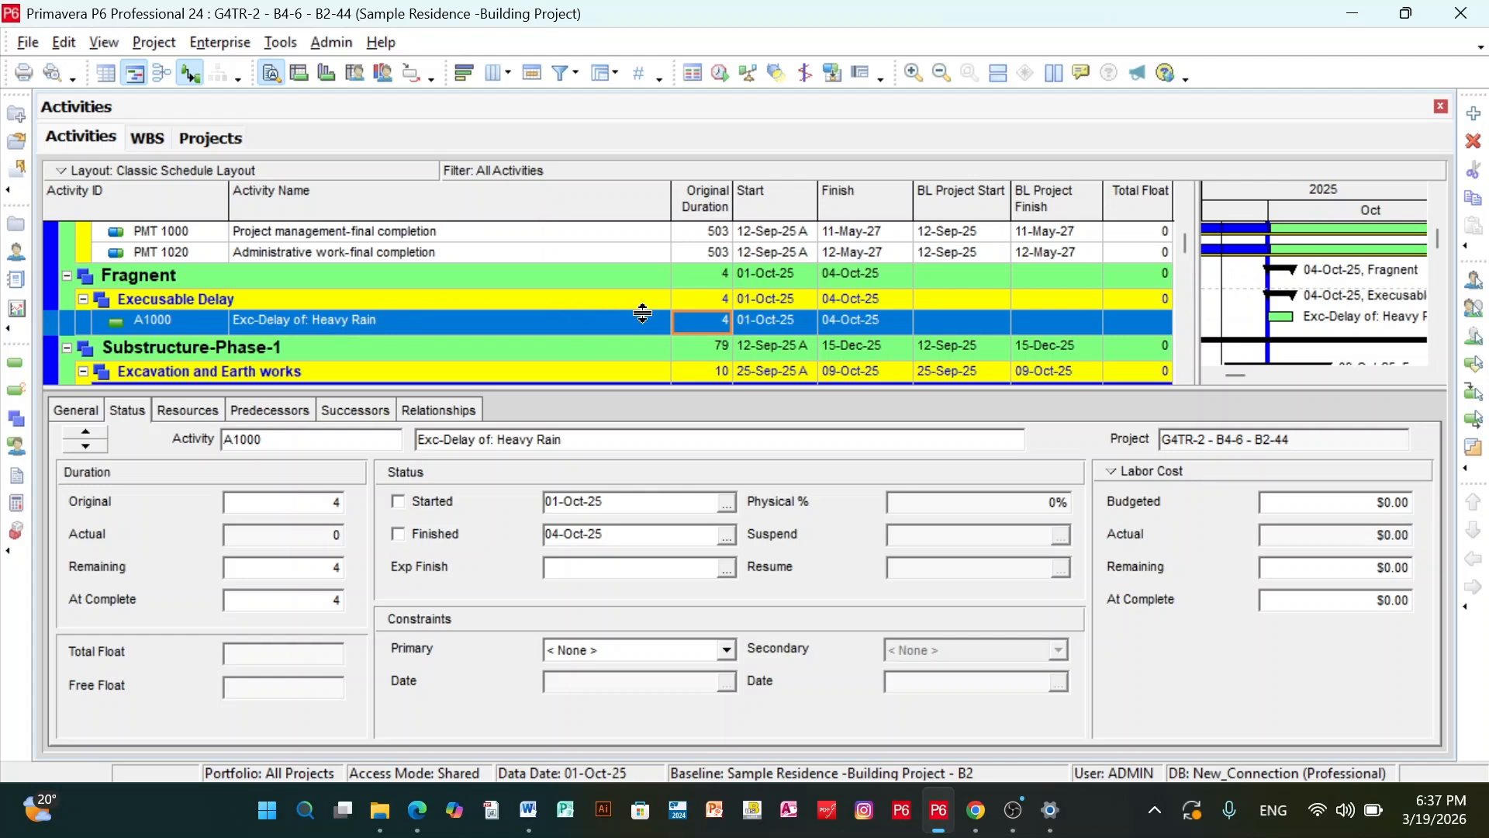
left_click(725, 323)
type("5")
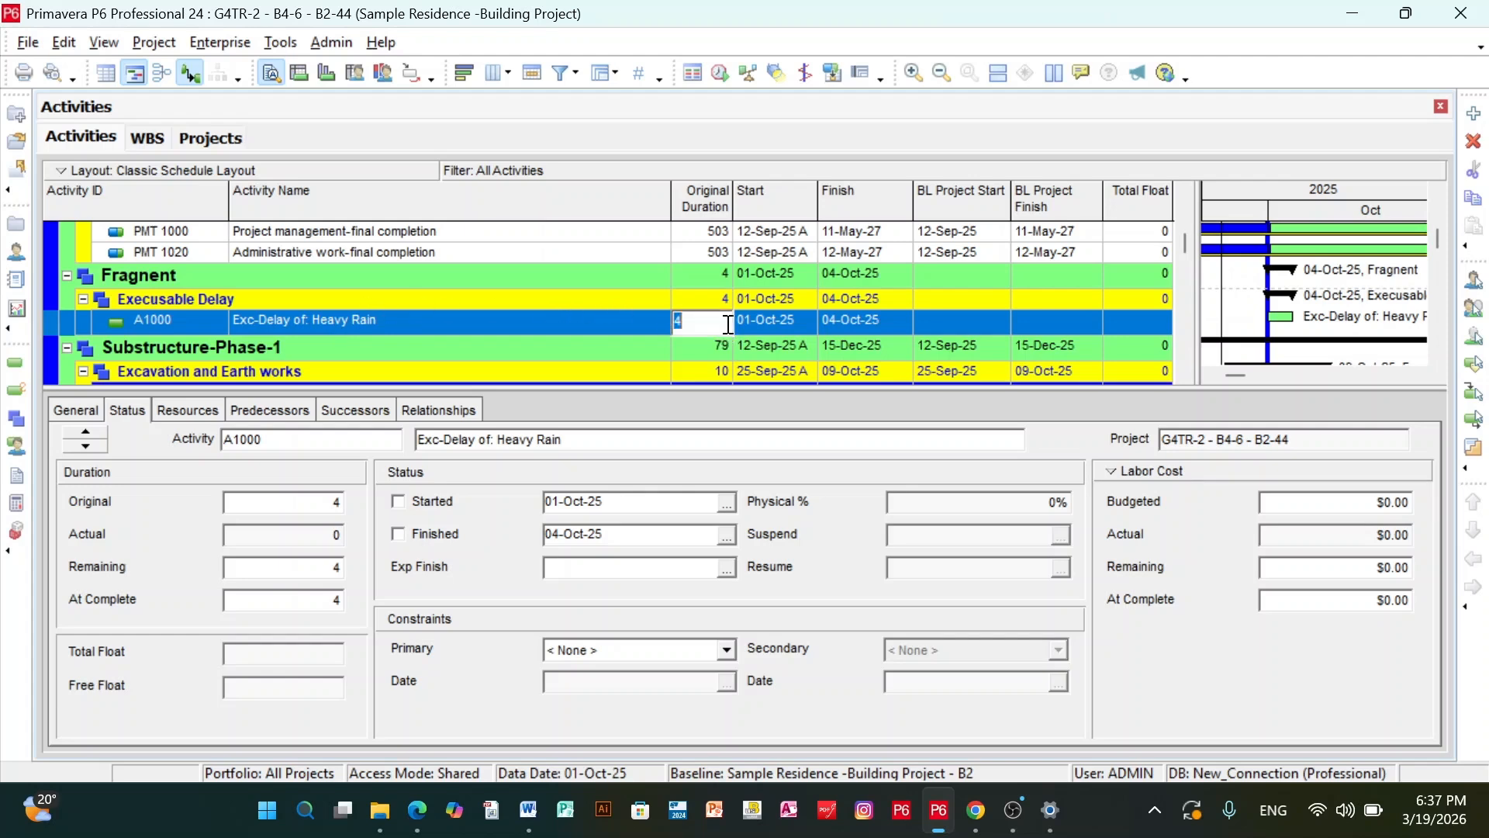
left_click(799, 322)
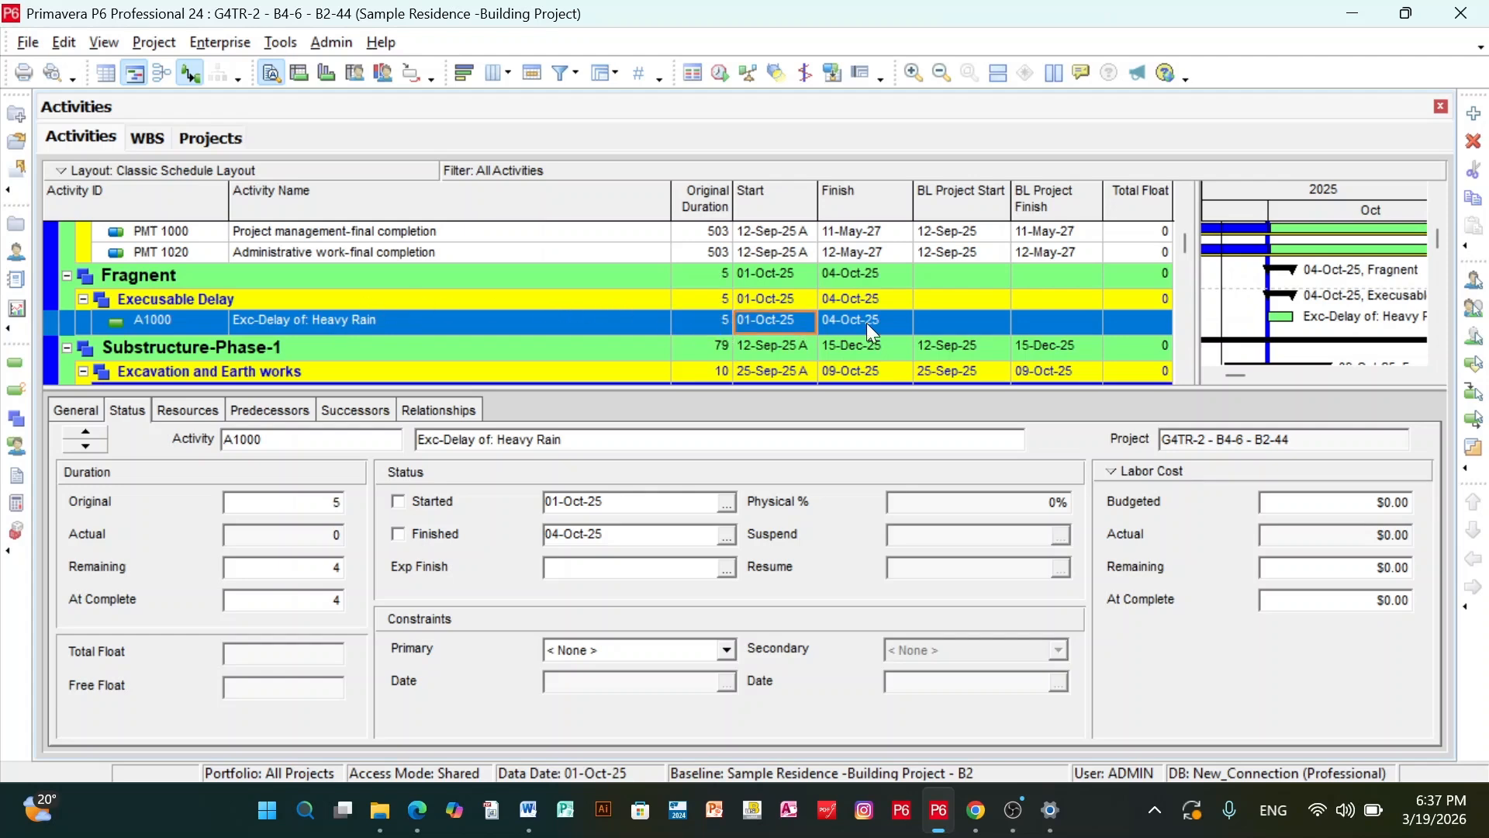
scroll(807, 324, "up", 10)
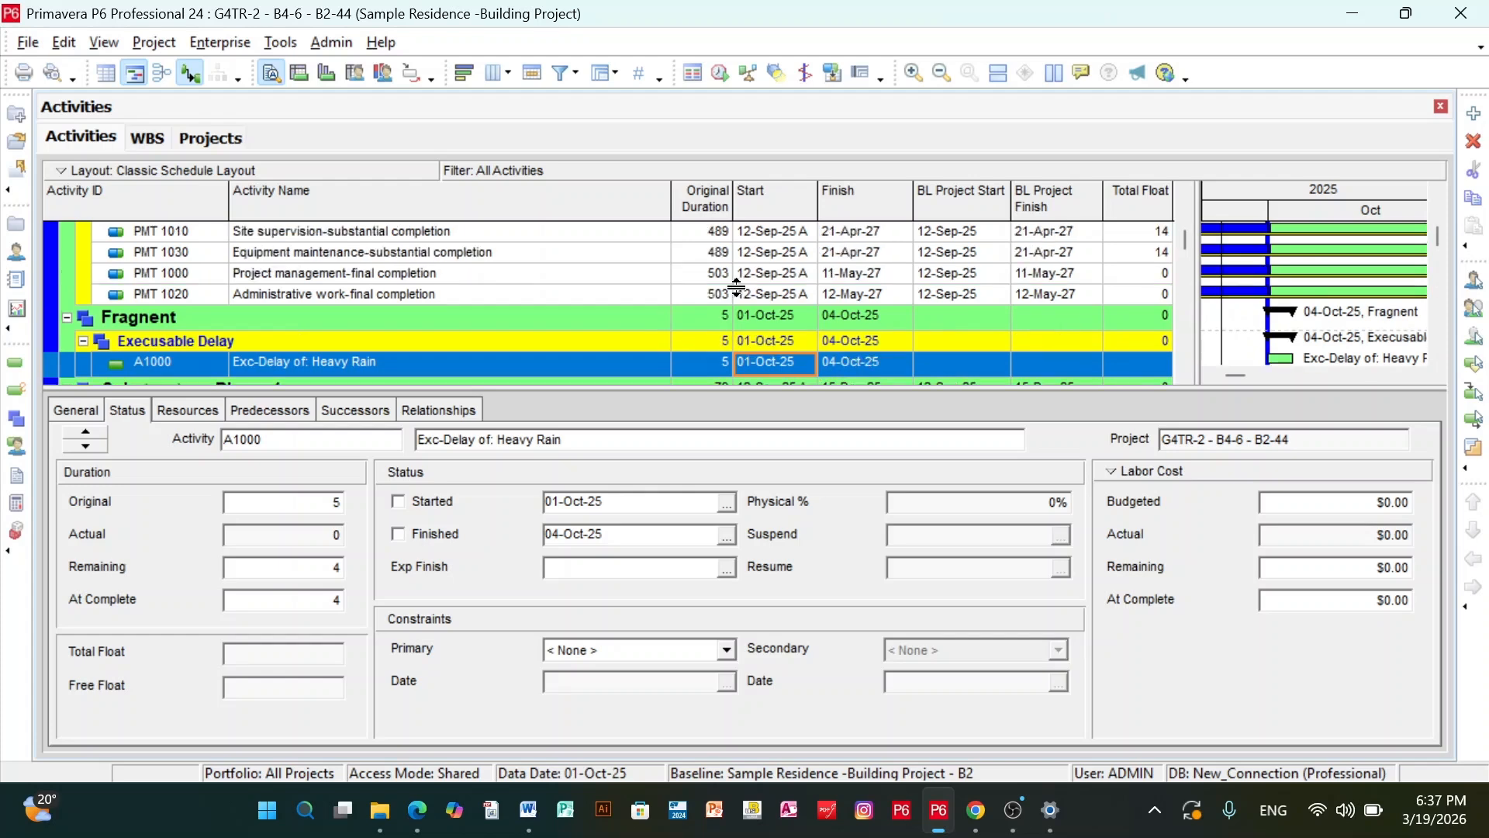
Assign Top Soil excavation (SB-1040) as a finish-to-start predecessor of the heavy rain delay activity.
scroll(809, 307, "up", 1)
scroll(808, 306, "down", 3)
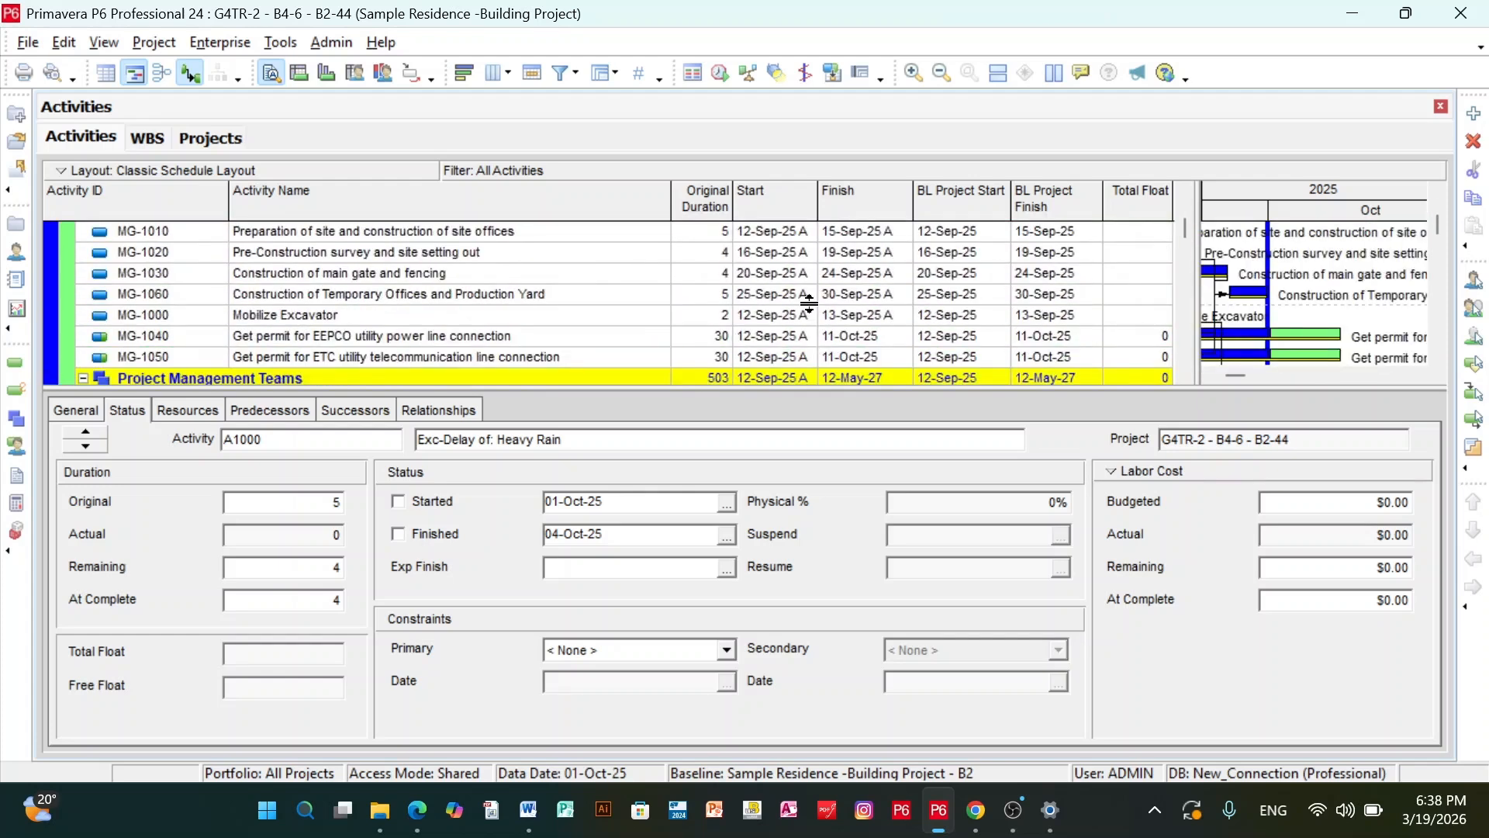
scroll(671, 305, "down", 2)
scroll(659, 300, "up", 3)
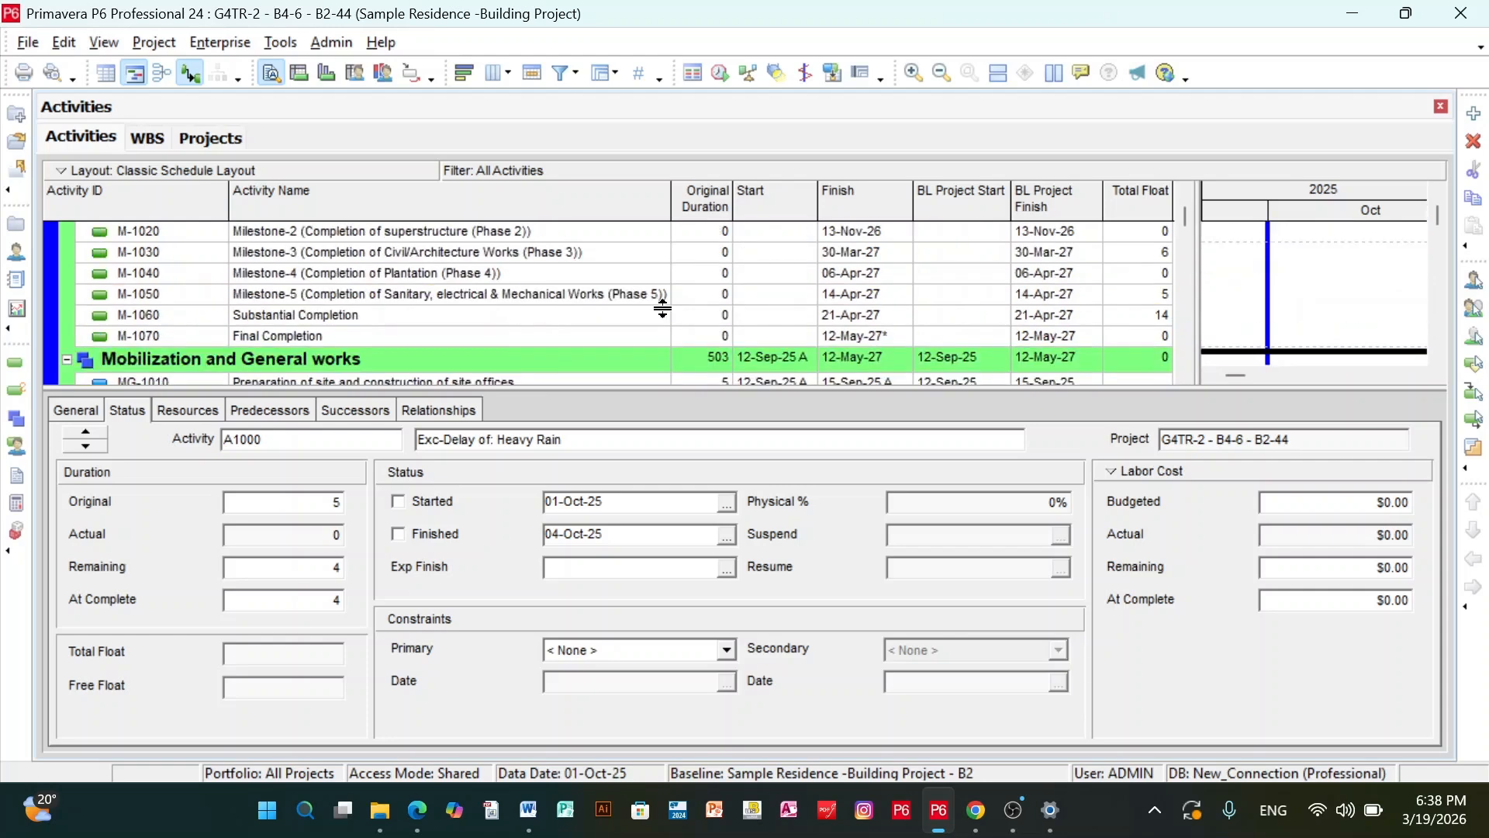
left_click(439, 410)
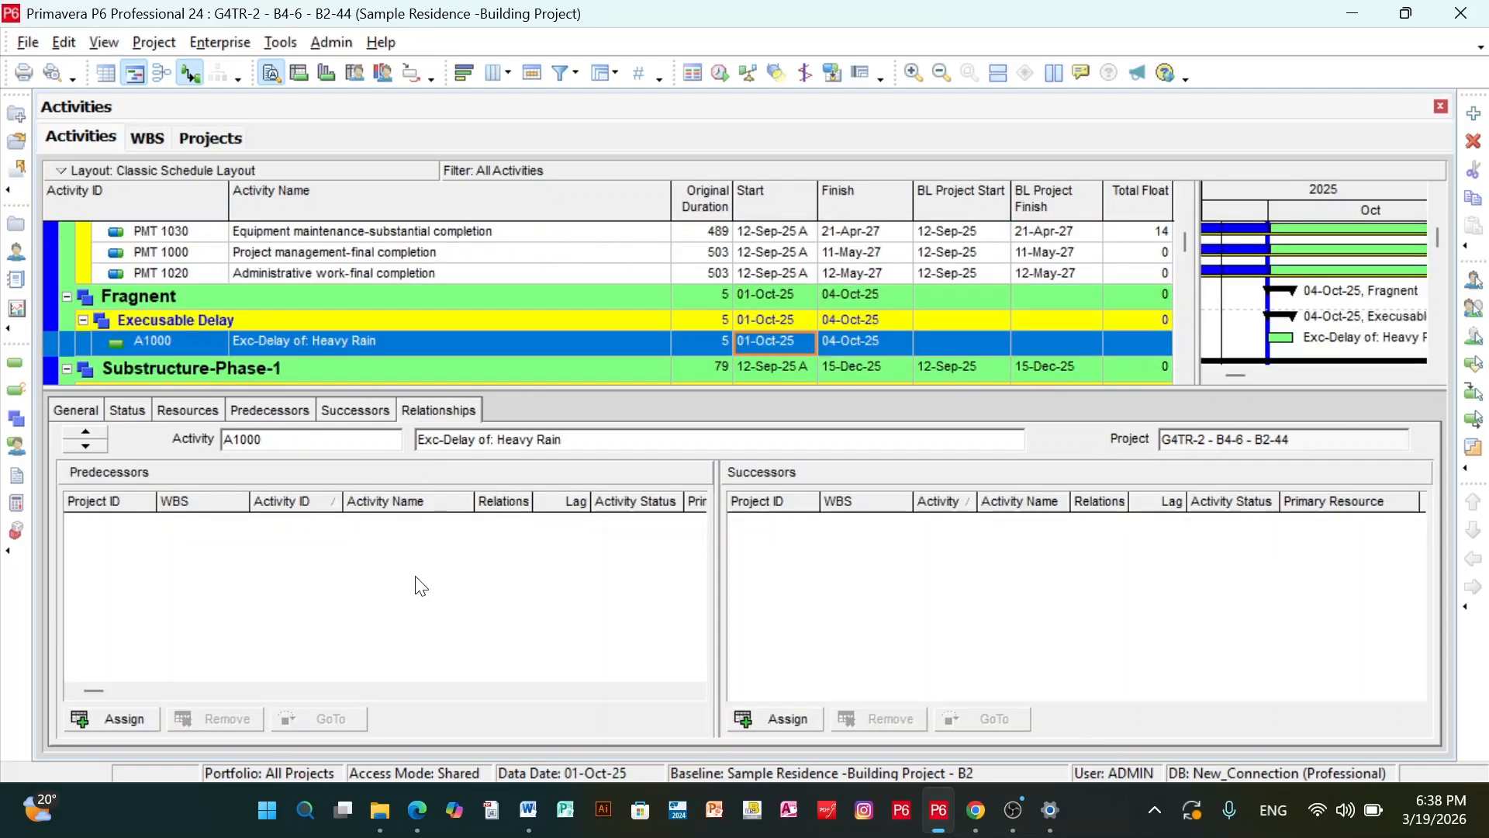
left_click(110, 717)
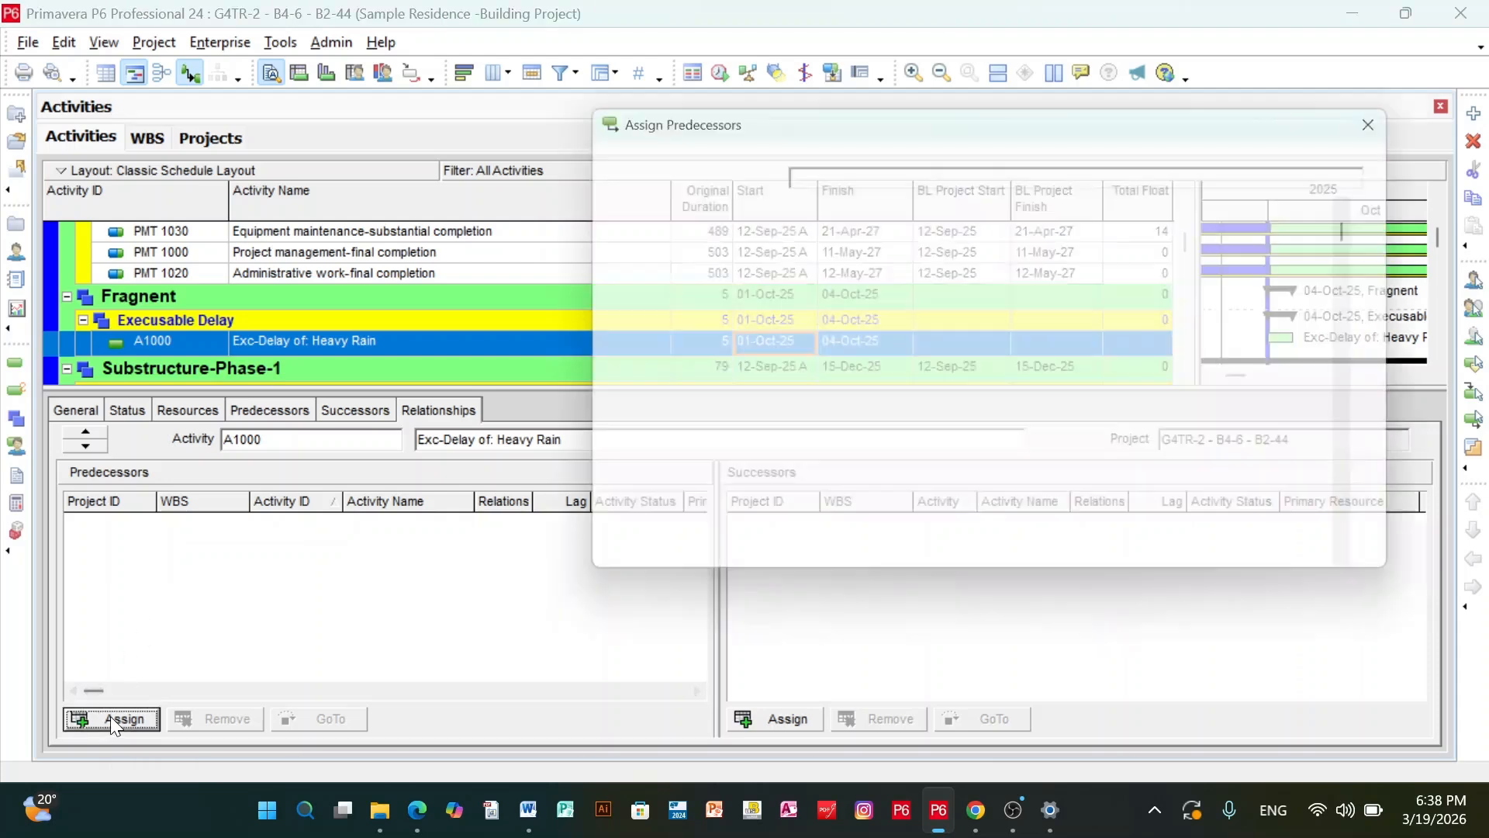
left_click(1408, 243)
left_click(1408, 209)
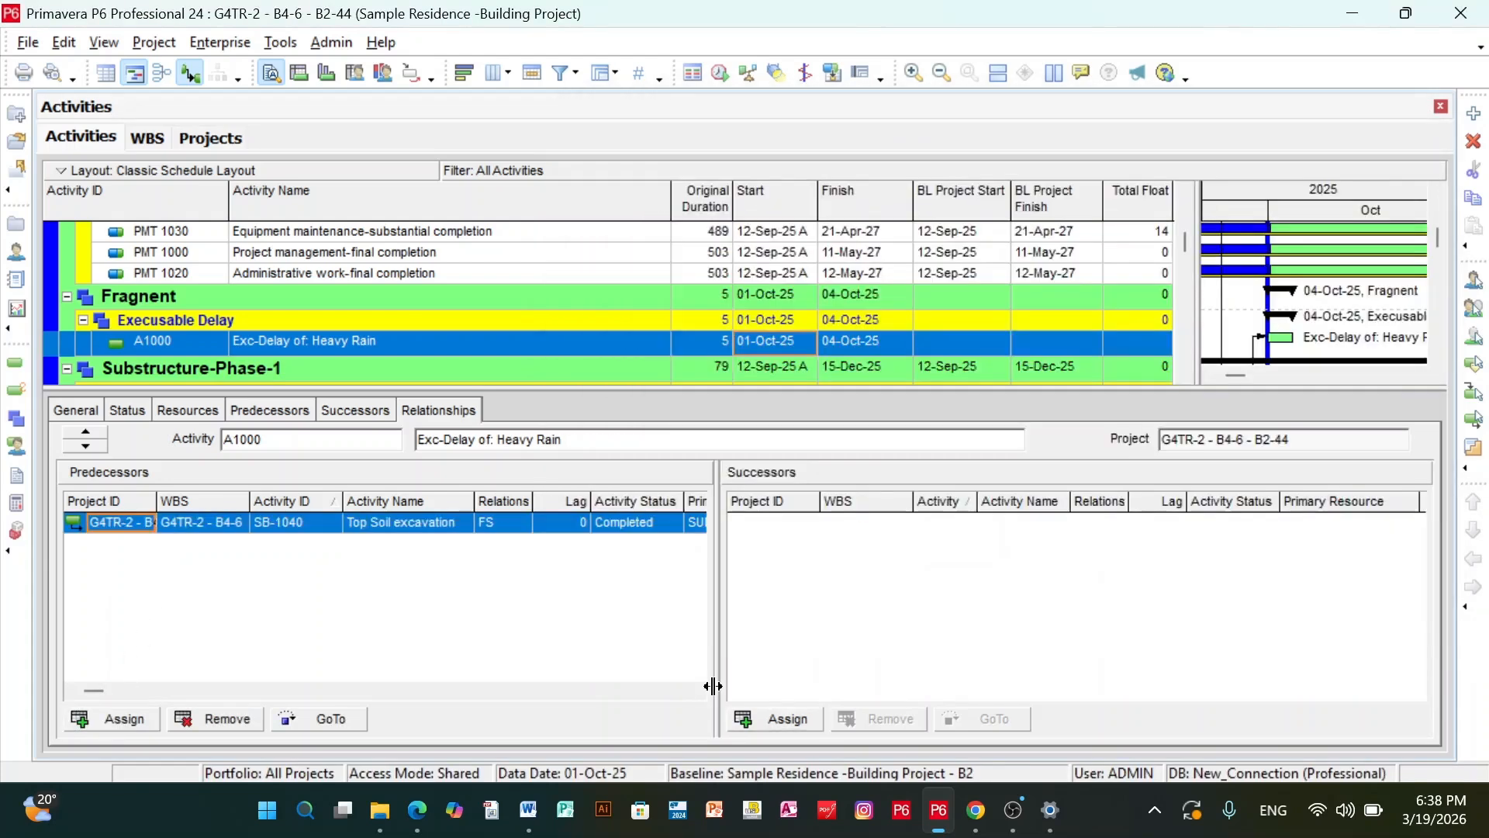
Assign Bulk excavation (SB-1050) as a finish-to-start successor of the heavy rain delay activity.
left_click(784, 723)
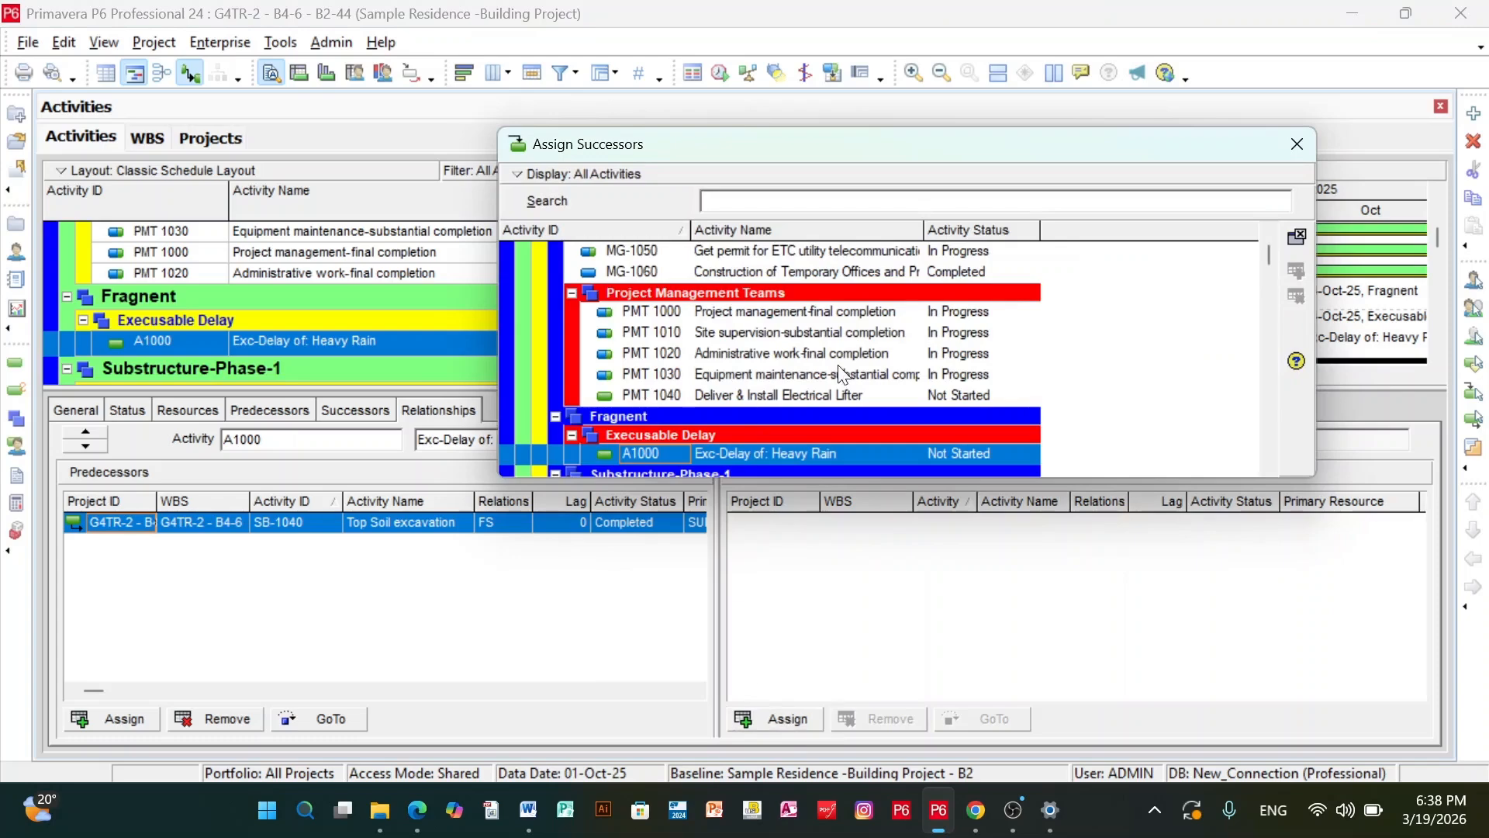
scroll(971, 366, "down", 4)
left_click(752, 375)
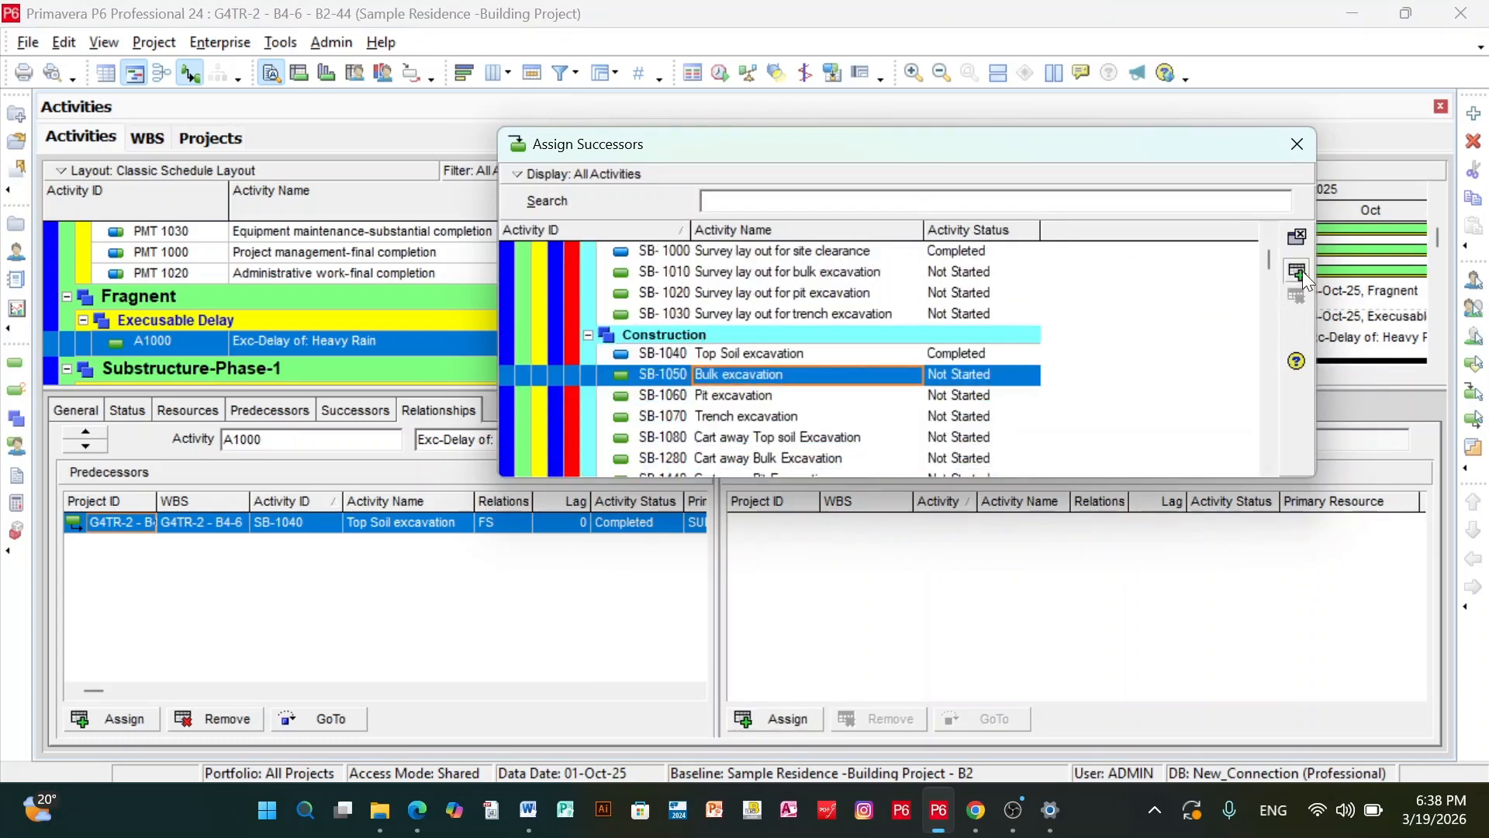
left_click(1297, 145)
Schedule the project with the 01-Oct-25 data date to apply the heavy rain delay's new relationships.
scroll(688, 339, "up", 10)
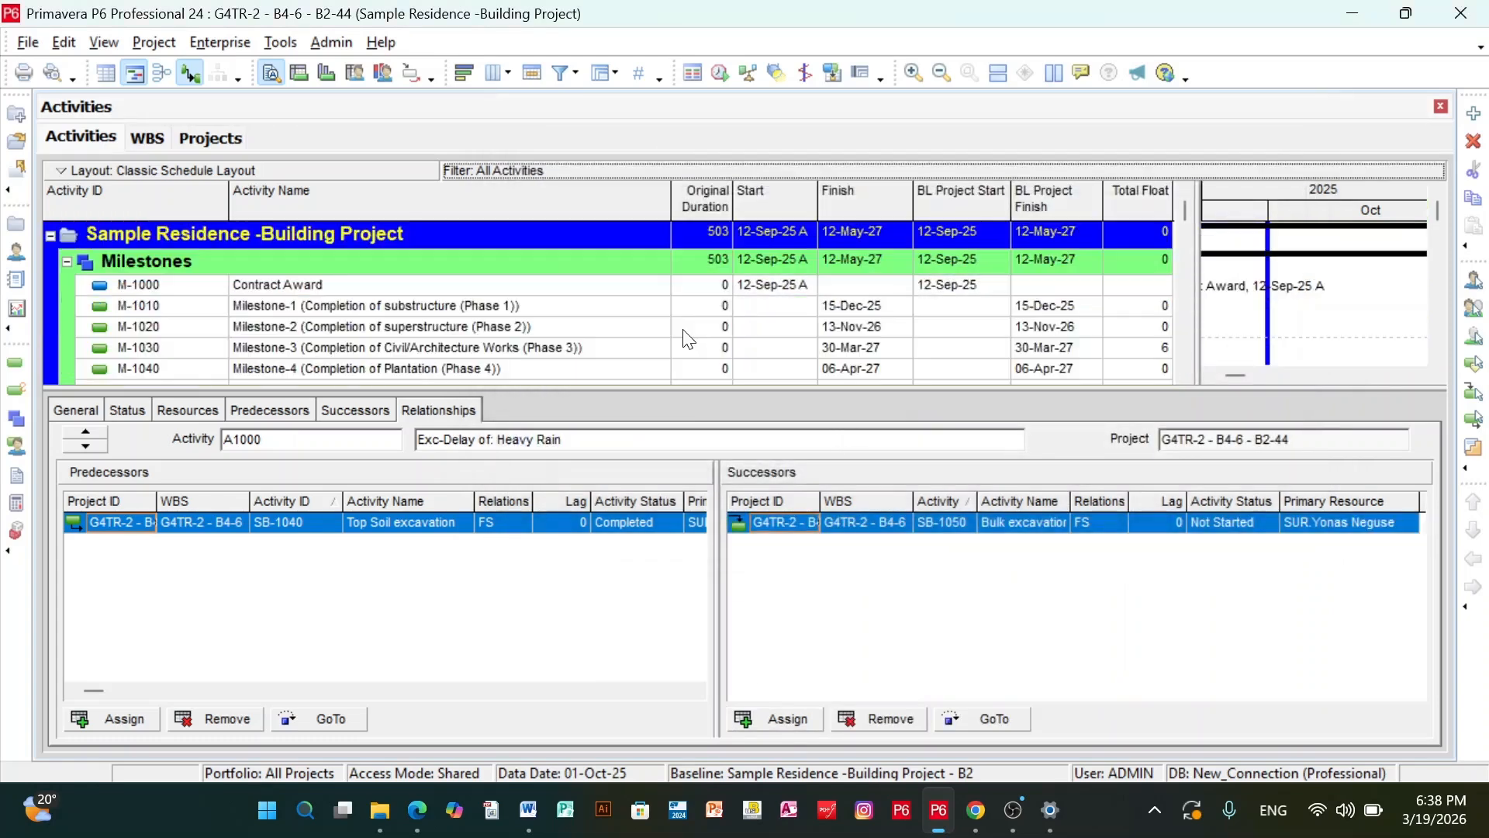
scroll(684, 332, "down", 3)
left_click(723, 77)
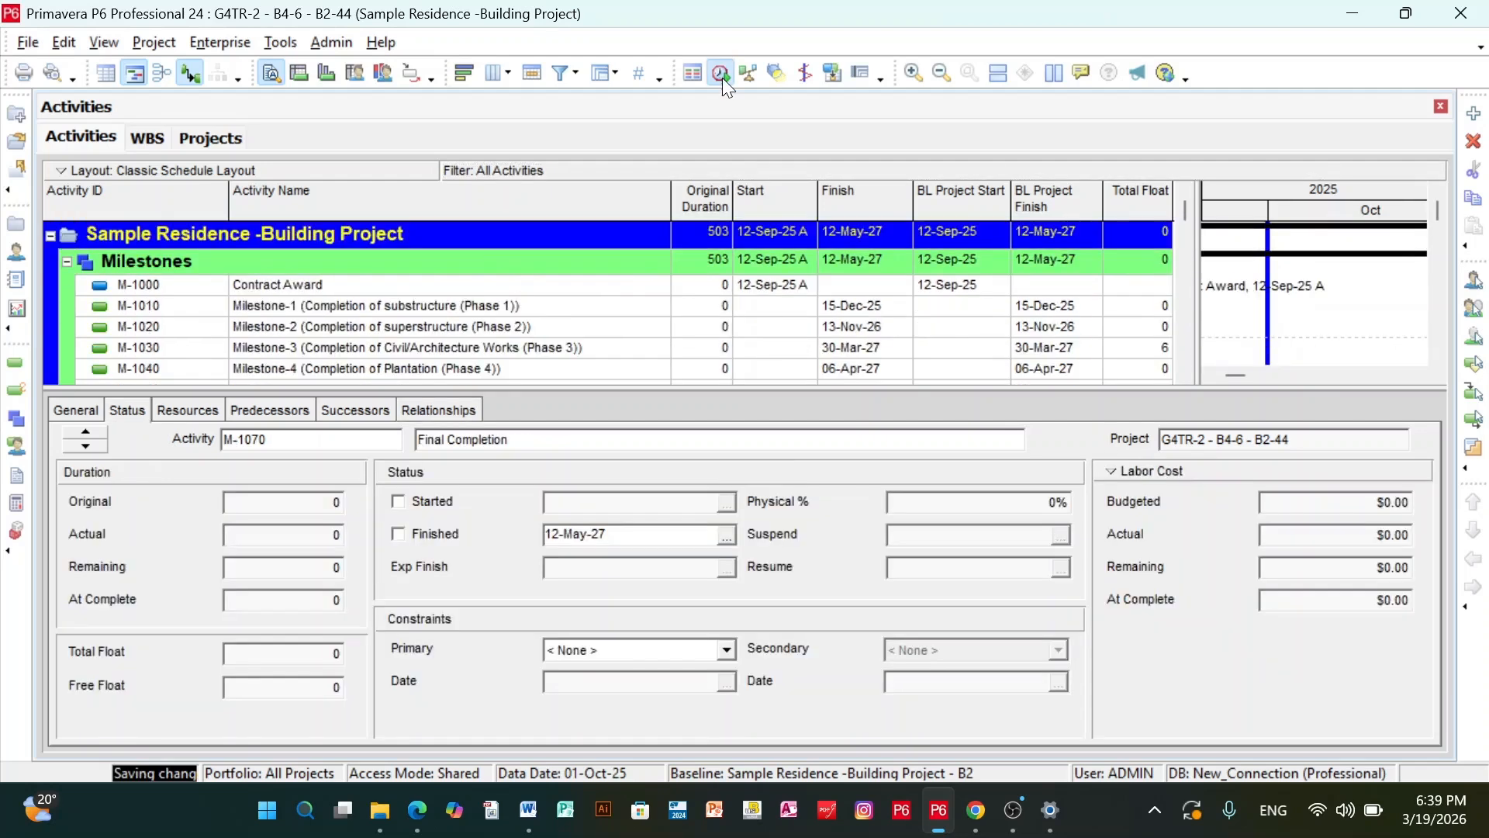
left_click(1000, 342)
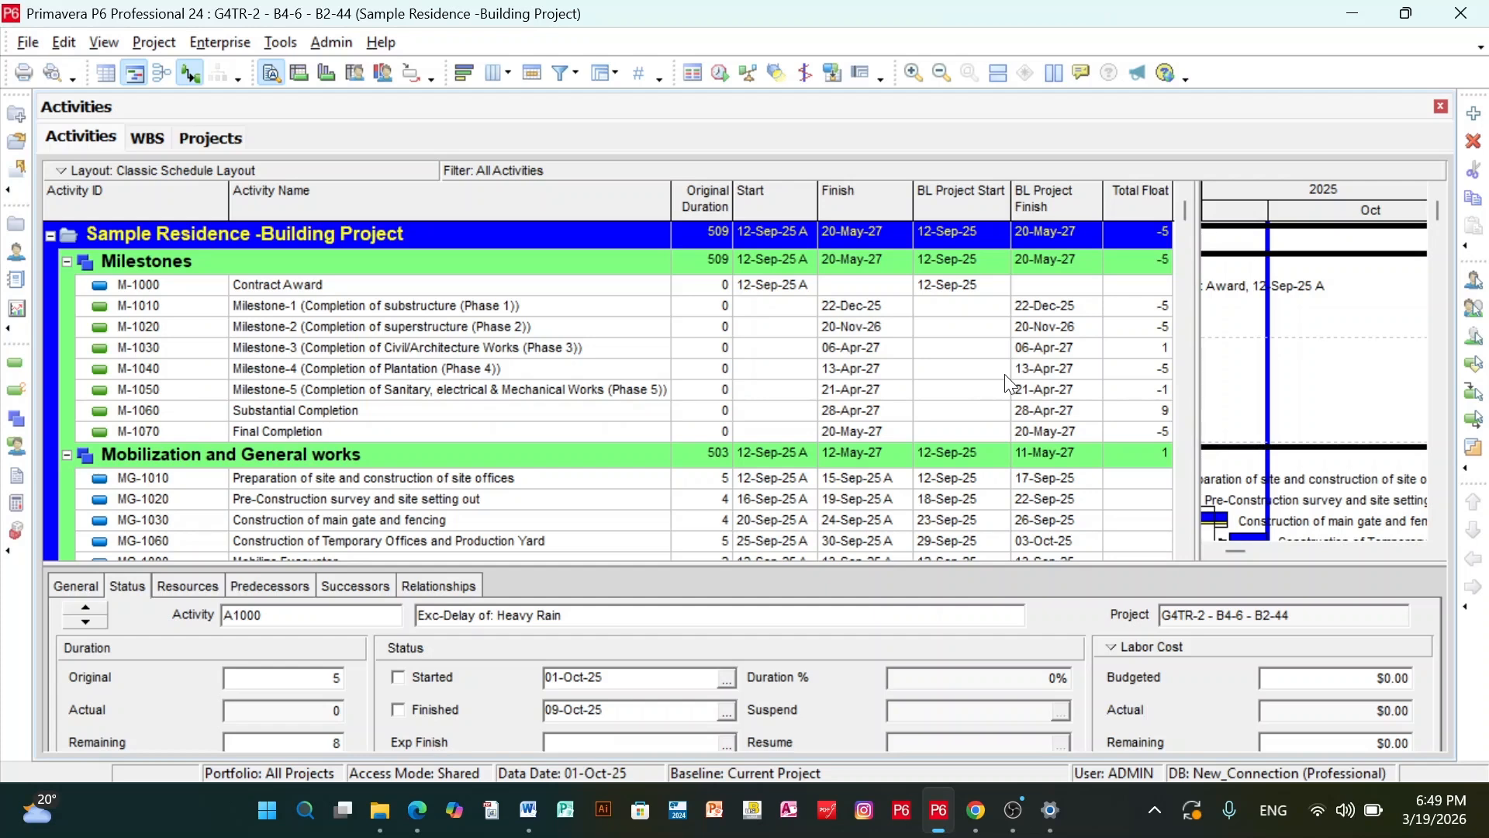
Compare the finish dates, baseline finish dates and total float from the project milestones down to the heavy rain delay.
scroll(951, 319, "down", 1)
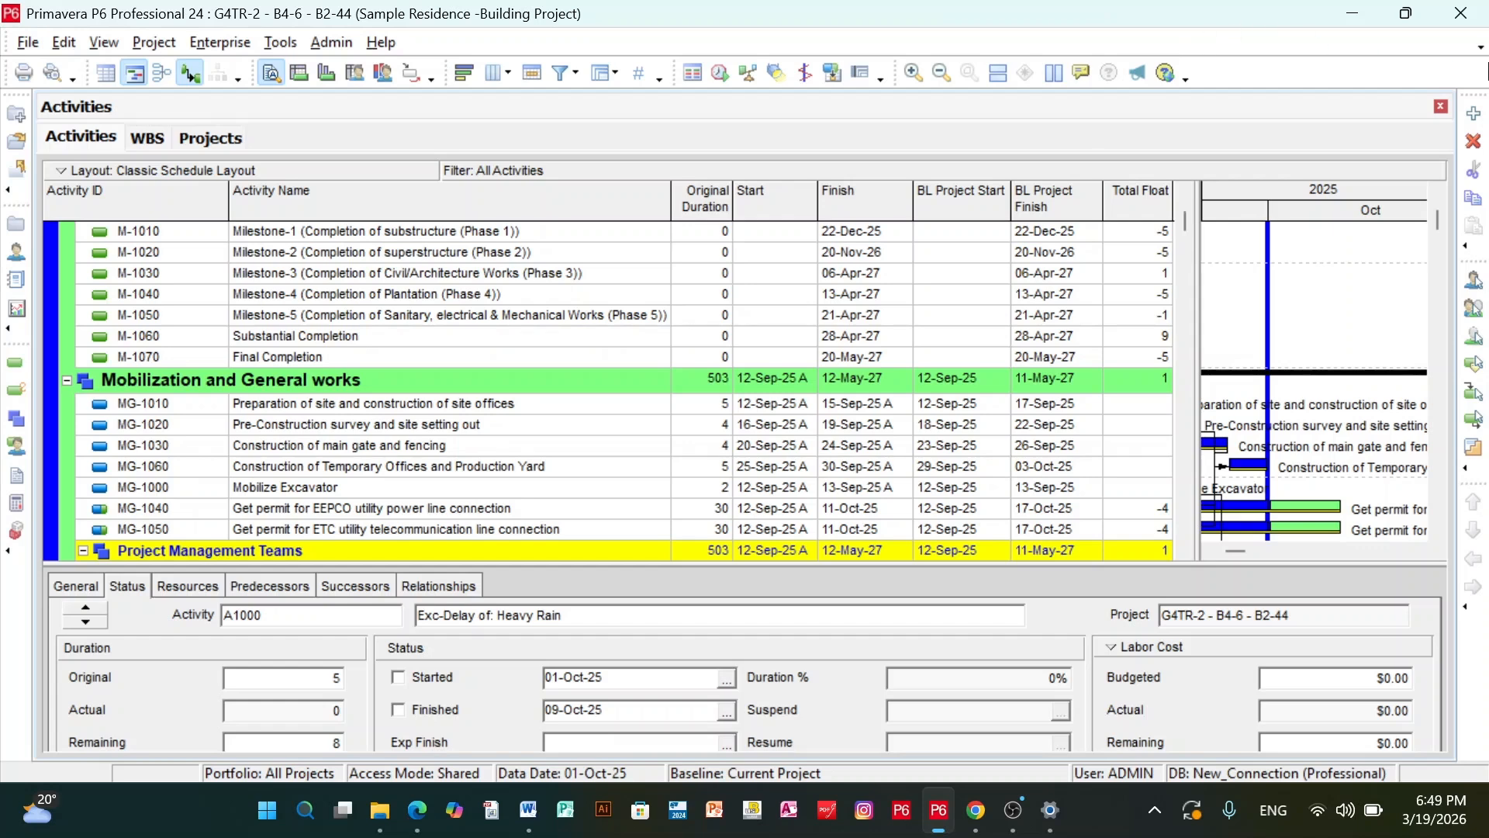
scroll(1005, 298, "up", 1)
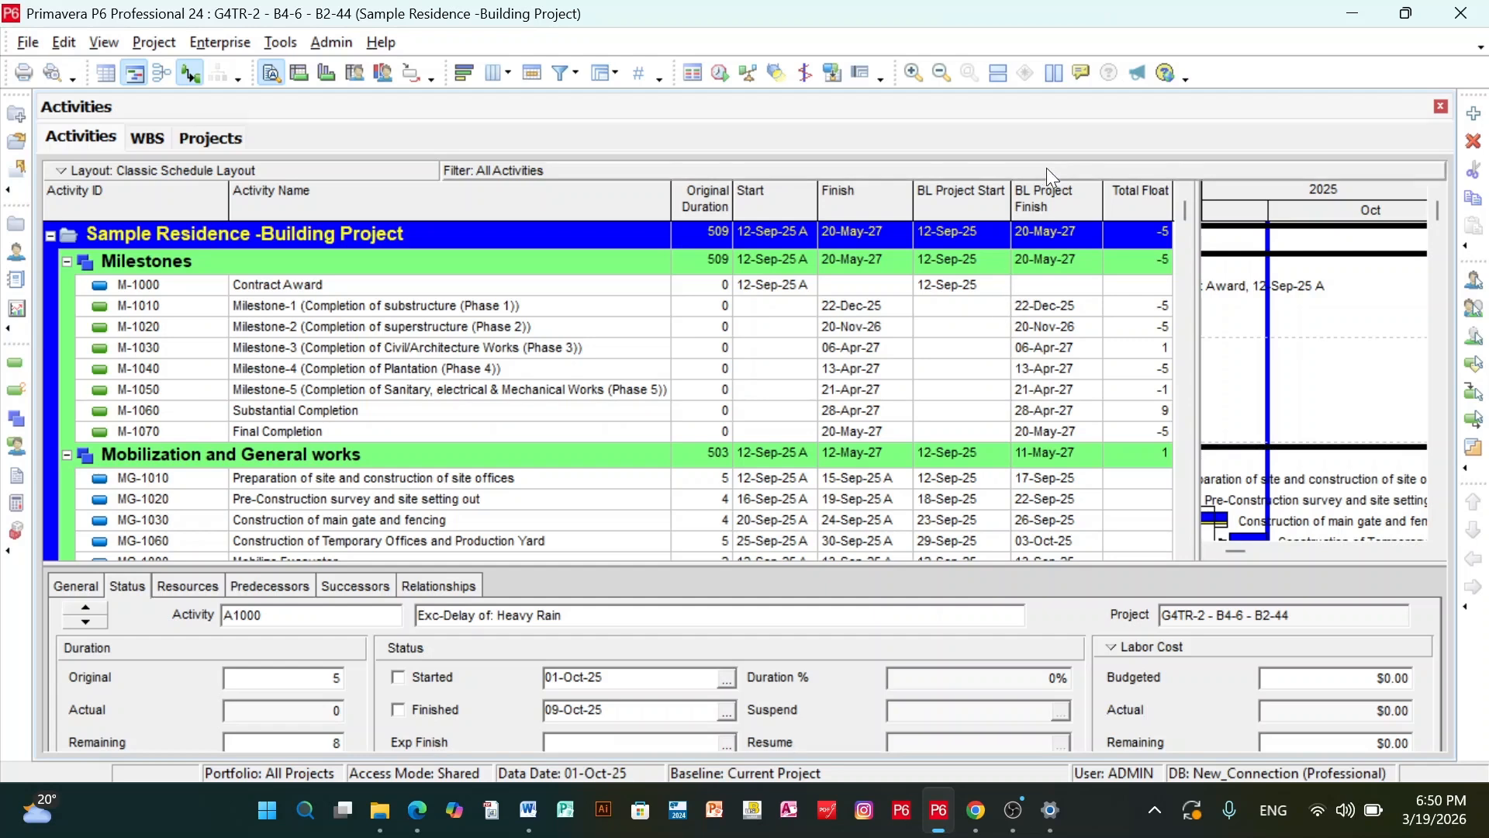
scroll(1055, 372, "down", 3)
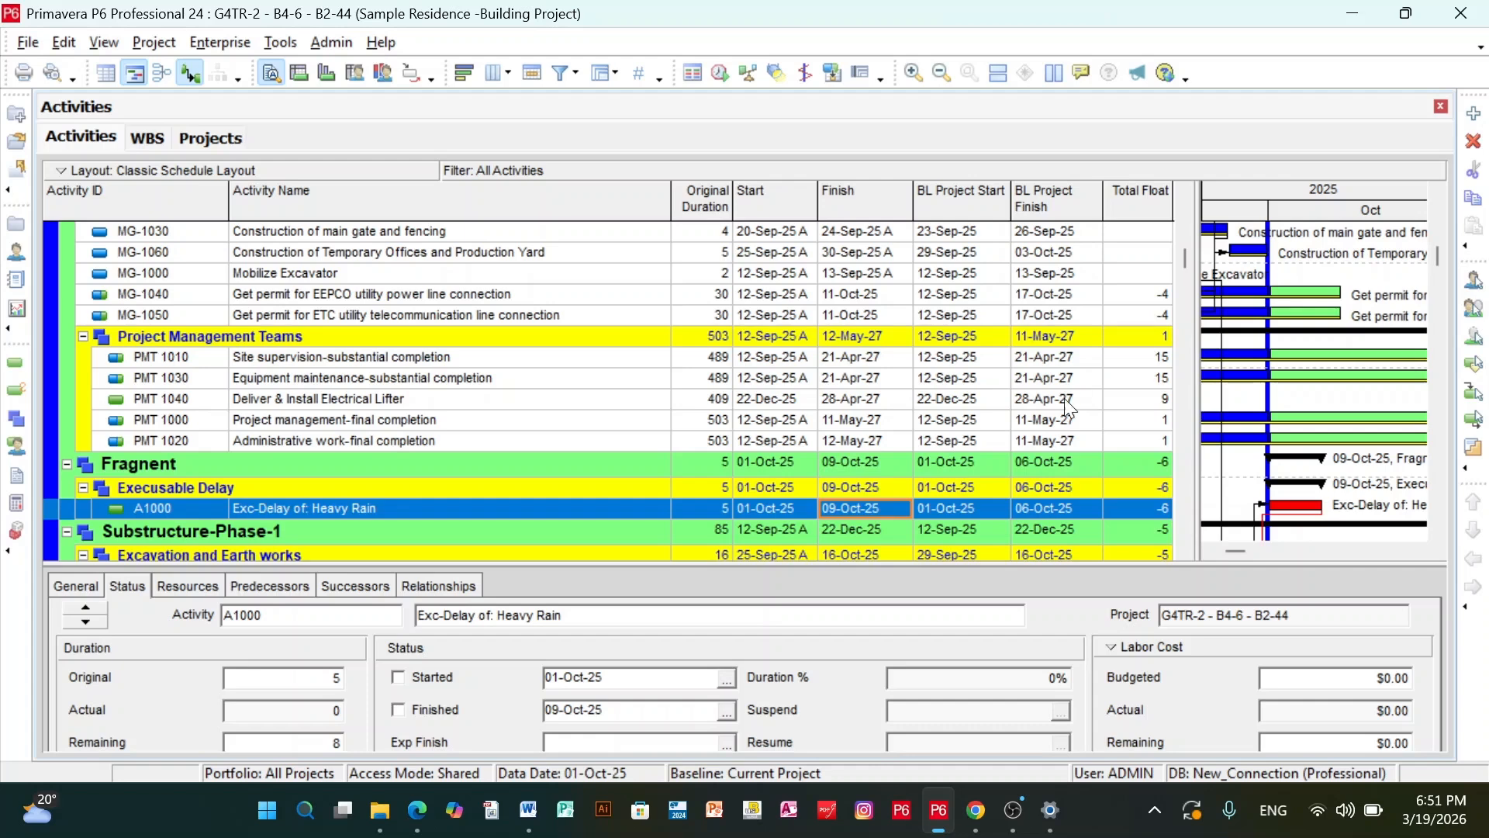